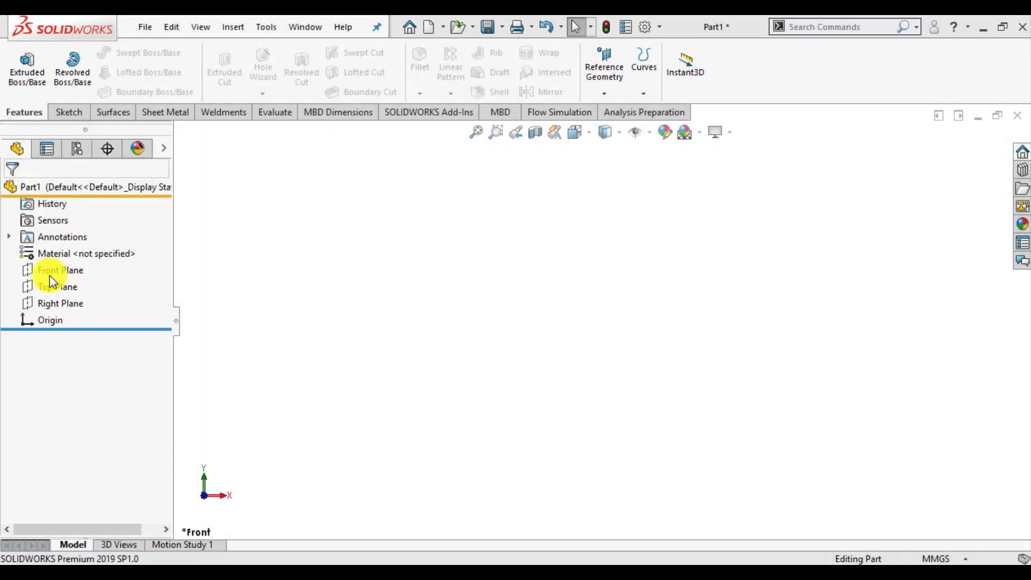
Step: Open a new empty sketch on the Front Plane and clear the plane selection
{"action": "left_click", "coordinate": [48, 273]}
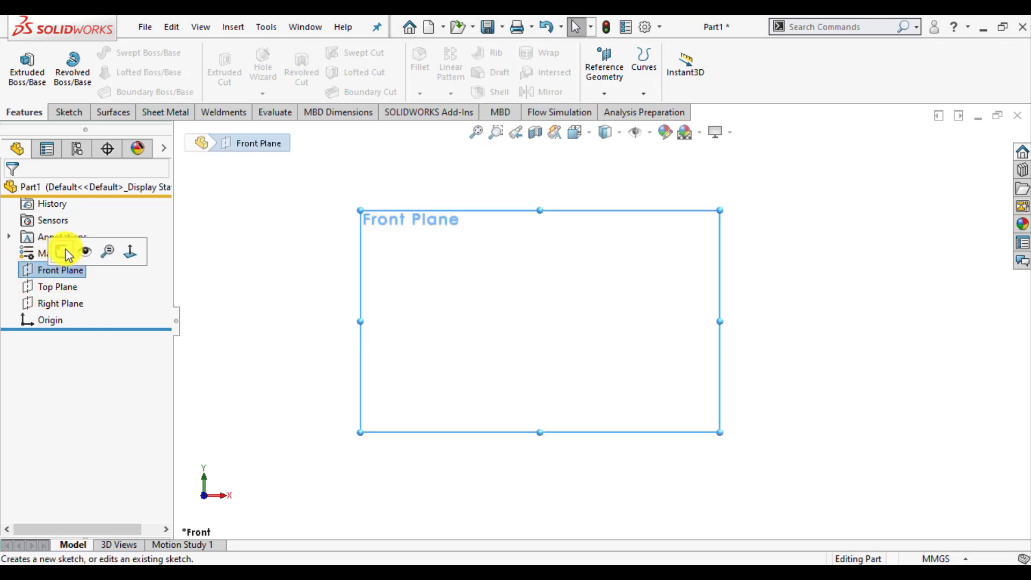
{"action": "left_click", "coordinate": [65, 250]}
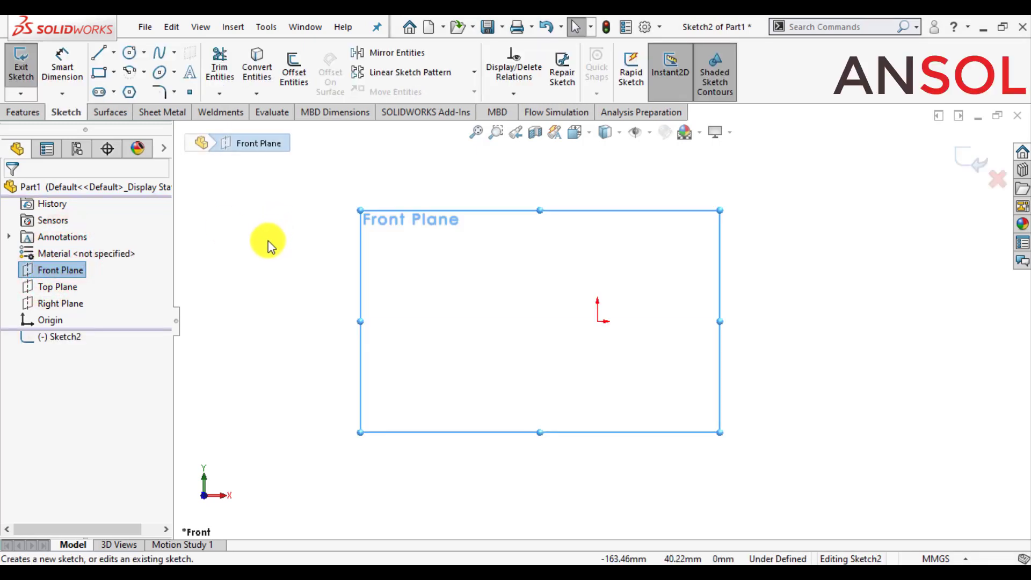
{"action": "left_click", "coordinate": [267, 273]}
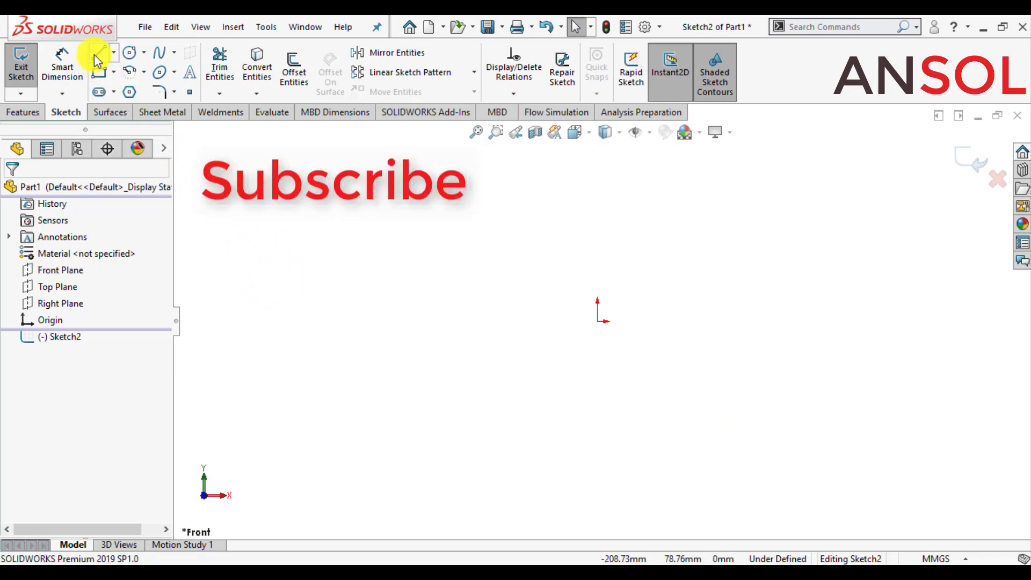
Step: Draw a horizontal line running left from the sketch origin
{"action": "left_click", "coordinate": [95, 54]}
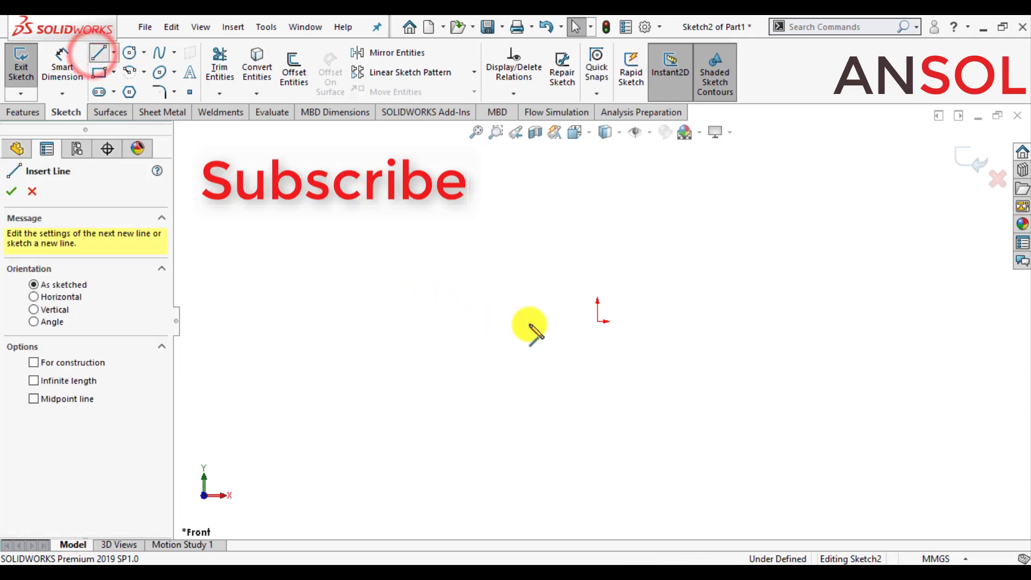
{"action": "left_click", "coordinate": [598, 321]}
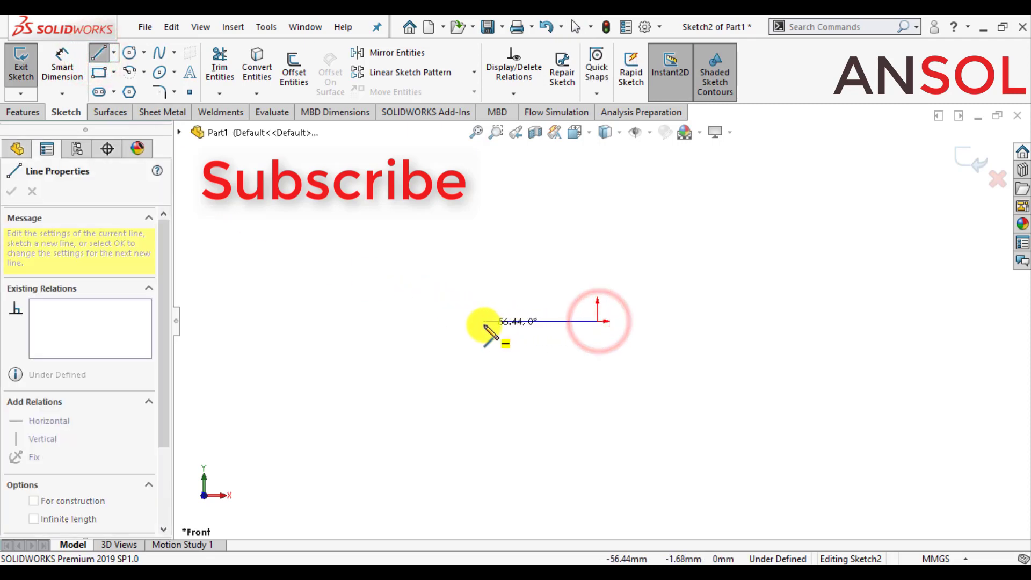
{"action": "left_click", "coordinate": [483, 322]}
{"action": "key", "text": "Escape"}
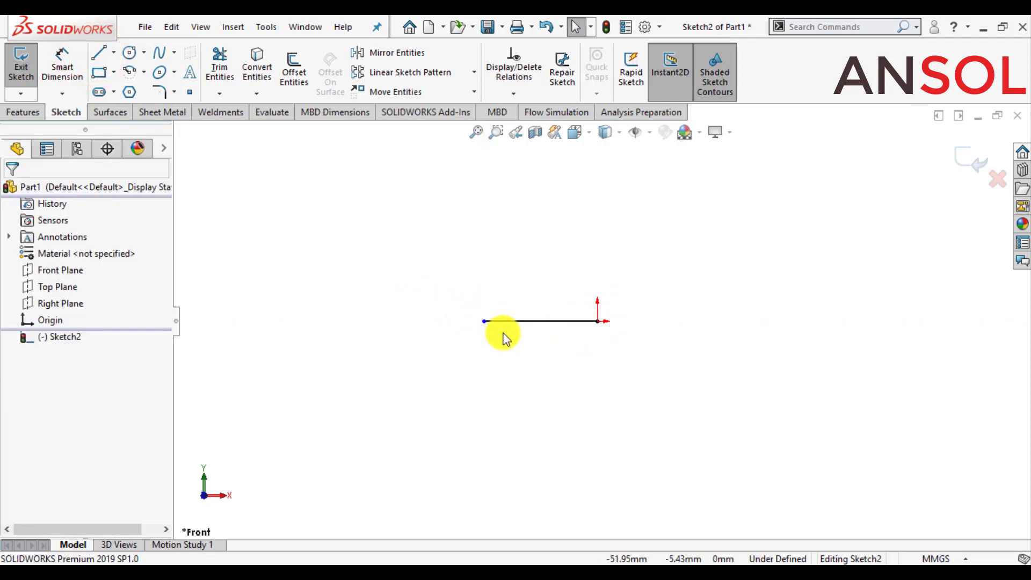
Step: Dimension the horizontal line to 40 mm
{"action": "left_click", "coordinate": [67, 62]}
{"action": "left_click", "coordinate": [517, 314]}
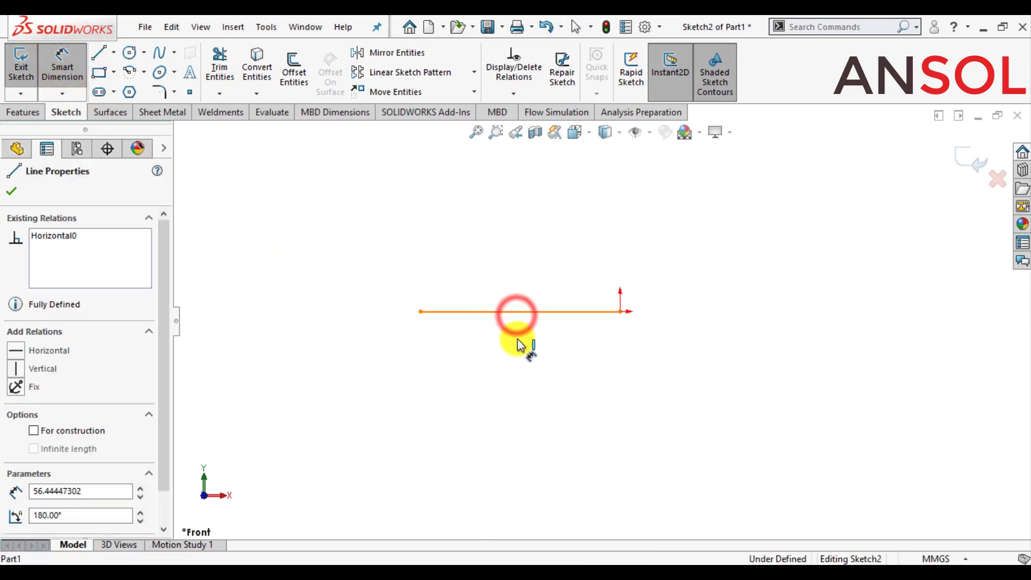
{"action": "left_click", "coordinate": [517, 353]}
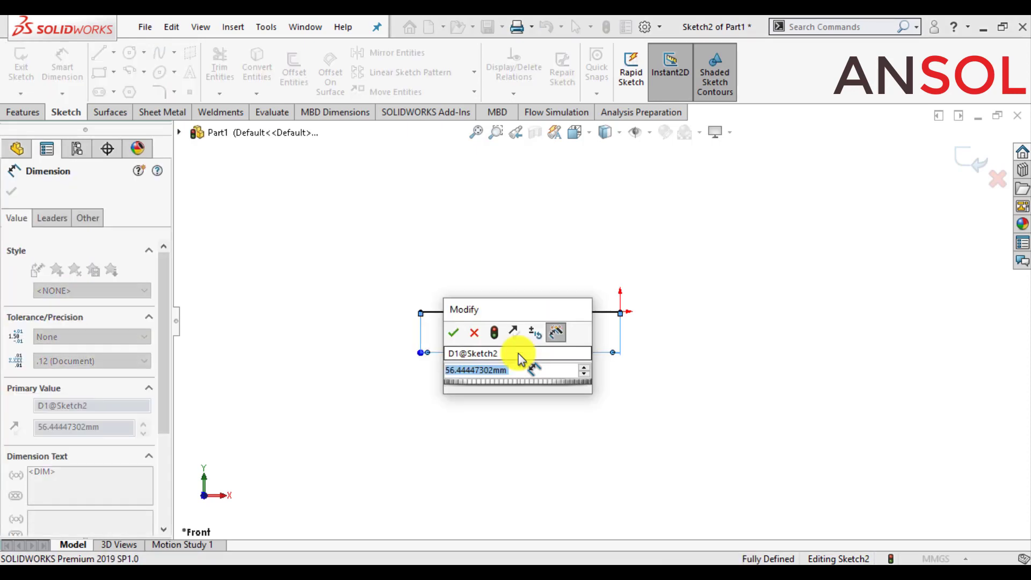
{"action": "type", "text": "40"}
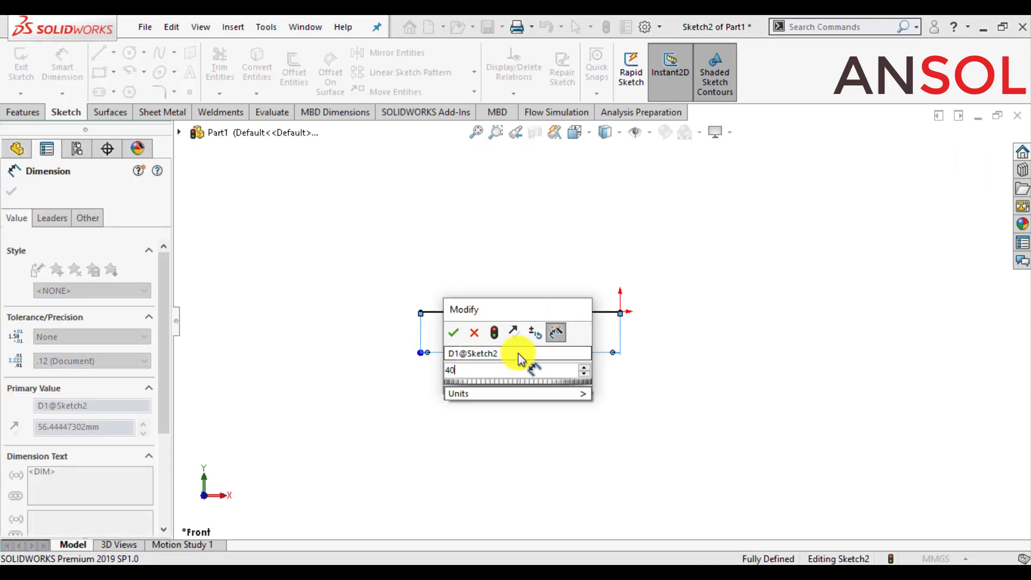
{"action": "key", "text": "Return"}
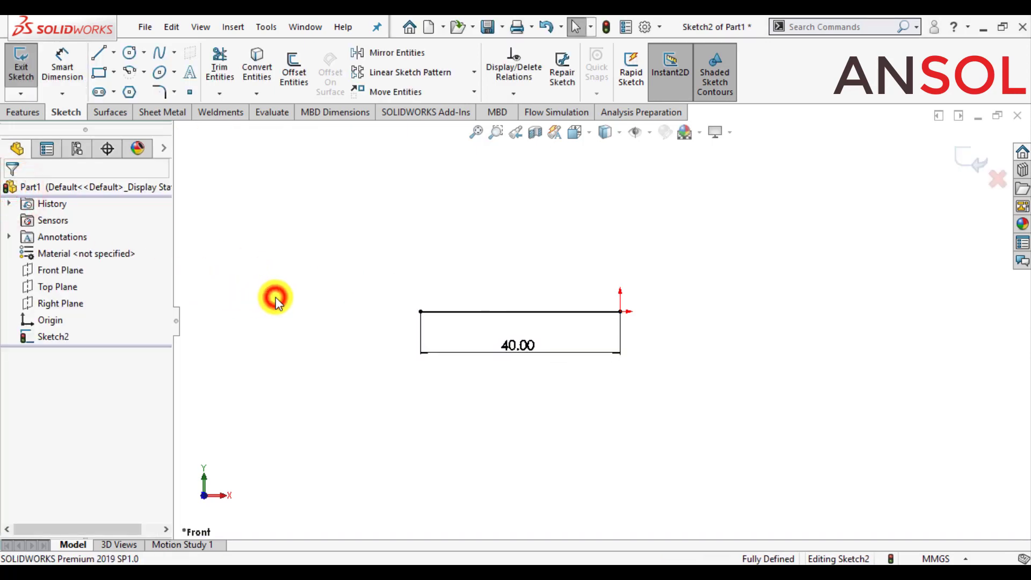
Step: Draw one horizontal line above the 40 mm line and another below it
{"action": "left_click", "coordinate": [99, 53]}
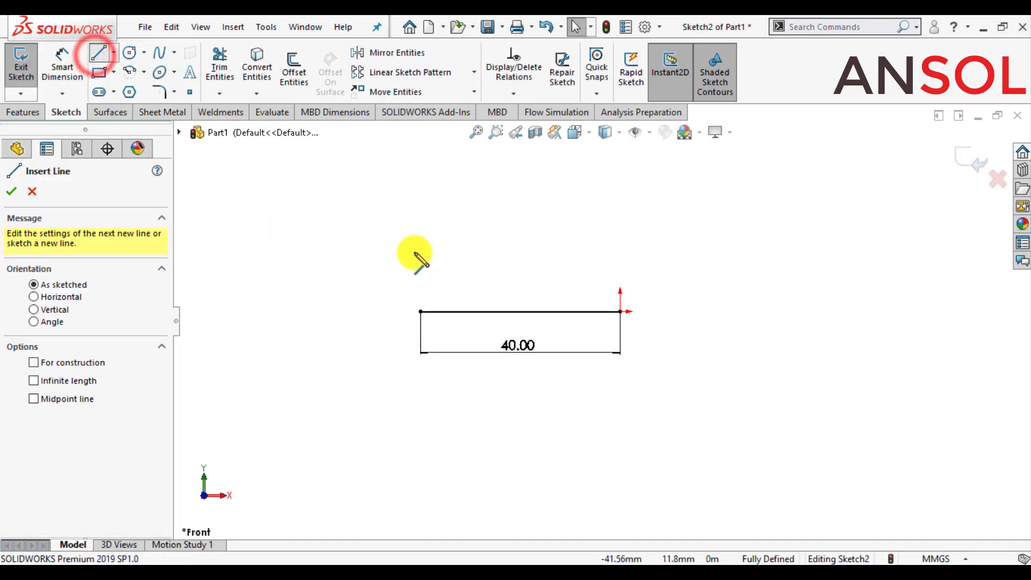
{"action": "left_click", "coordinate": [421, 234]}
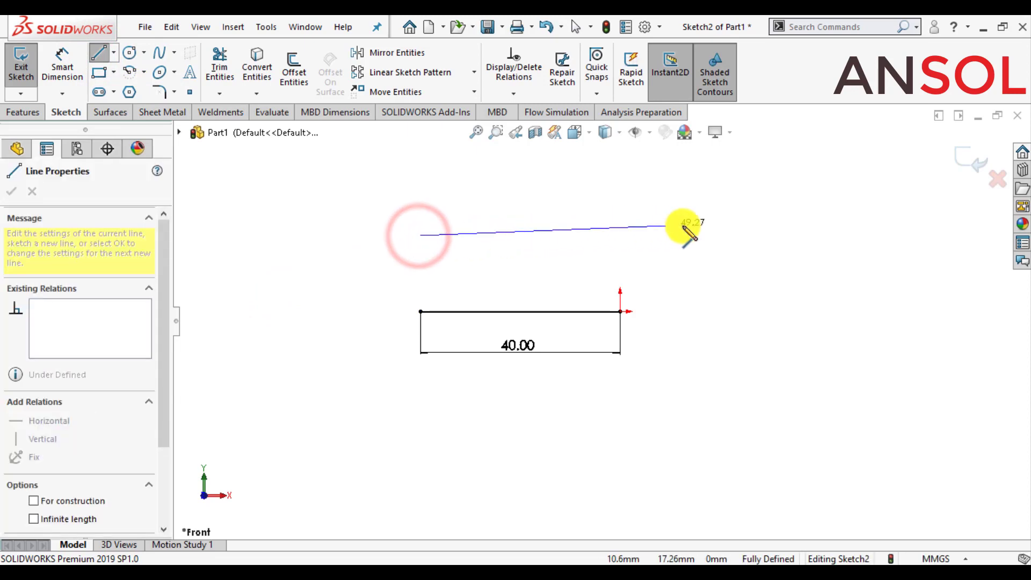
{"action": "double_click", "coordinate": [741, 235]}
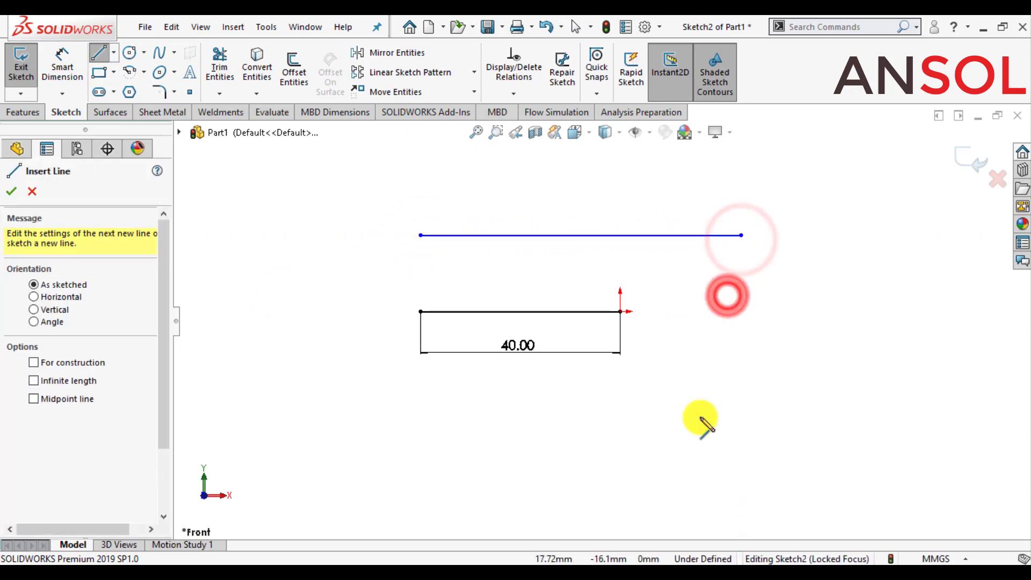
{"action": "left_click", "coordinate": [618, 379]}
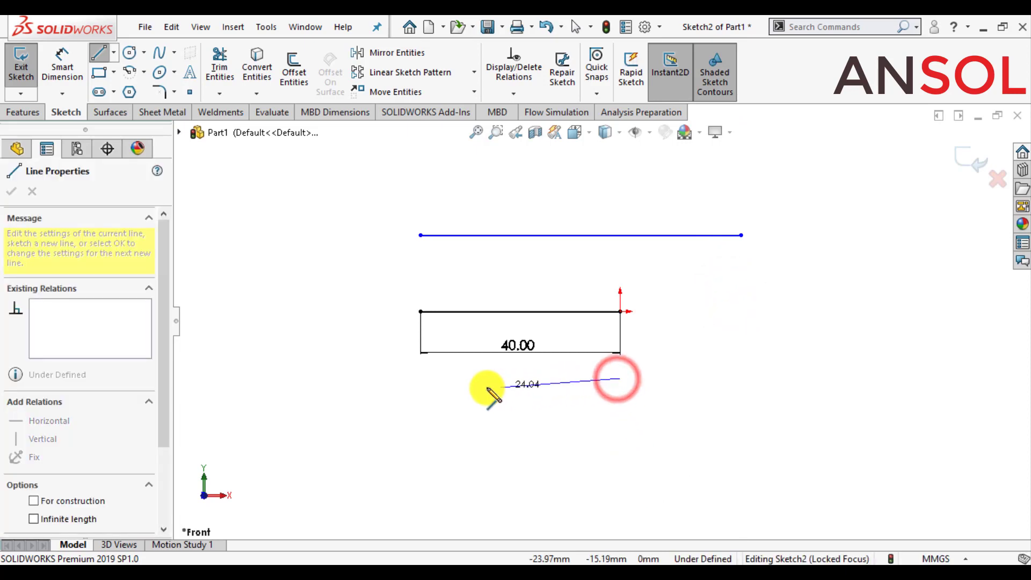
{"action": "left_click", "coordinate": [357, 378]}
{"action": "key", "text": "Escape"}
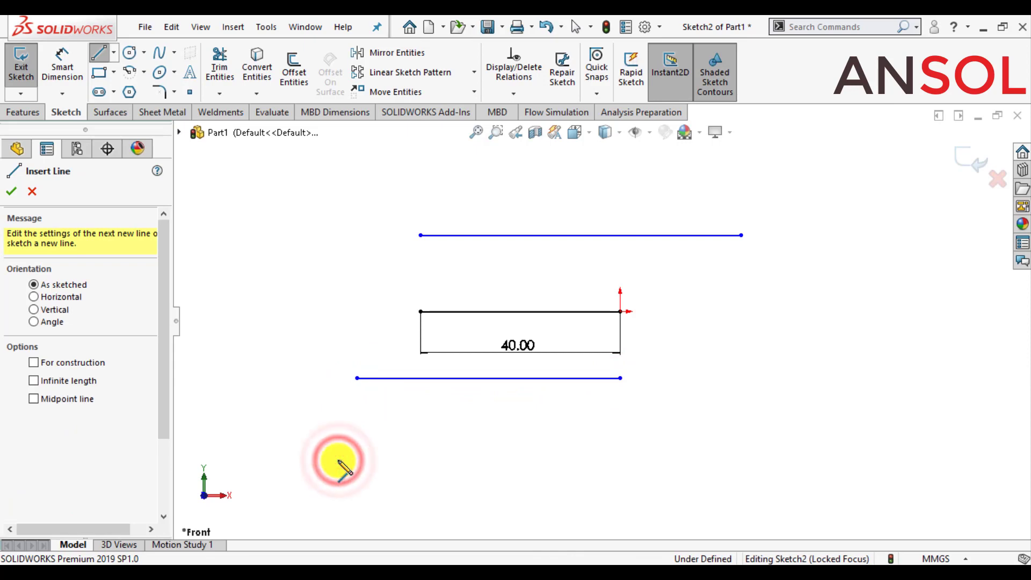
{"action": "key", "text": "Escape"}
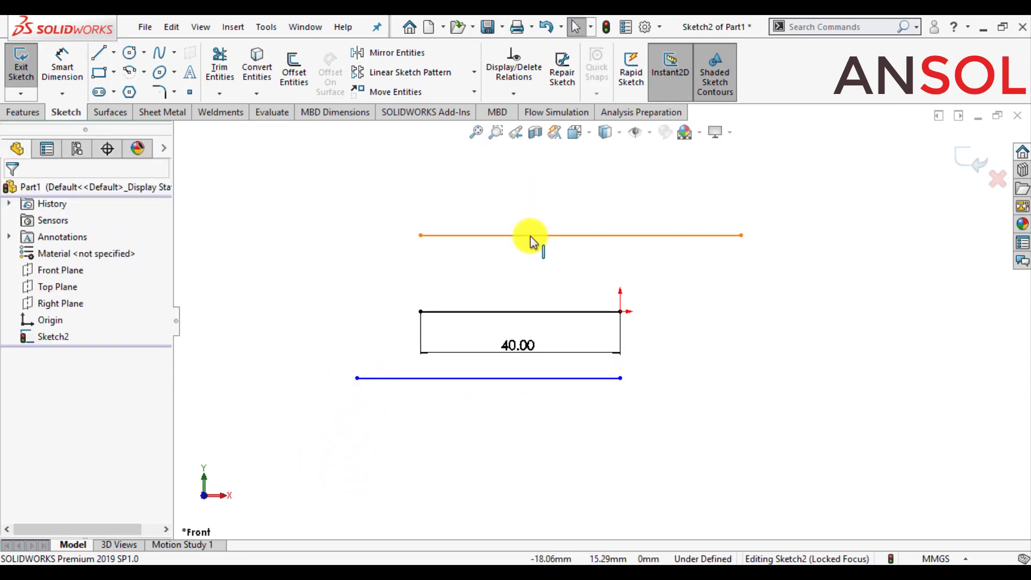
Step: Make the upper and lower lines equal in length
{"action": "left_click", "coordinate": [530, 236]}
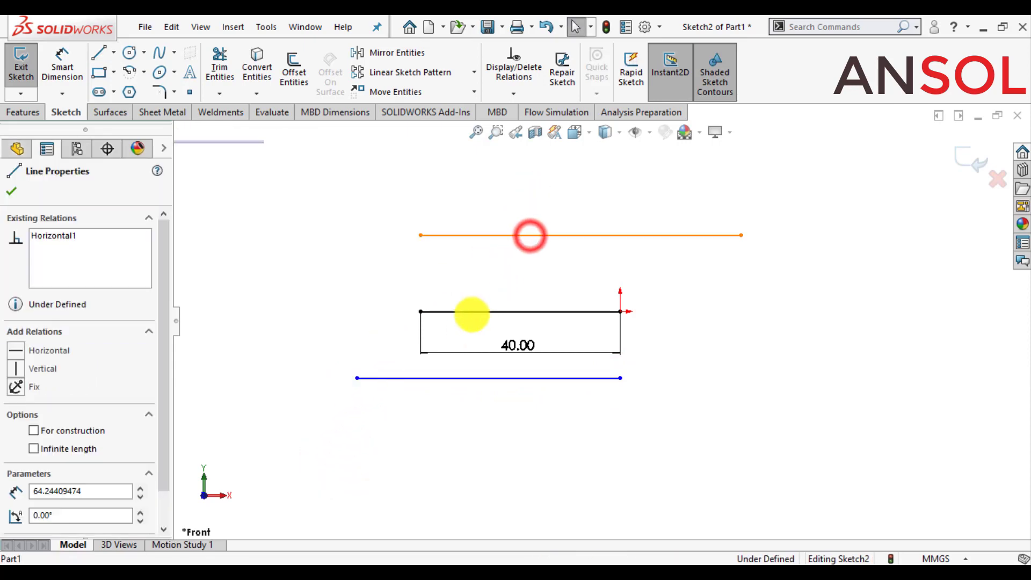
{"action": "left_click", "coordinate": [449, 382], "text": "ctrl"}
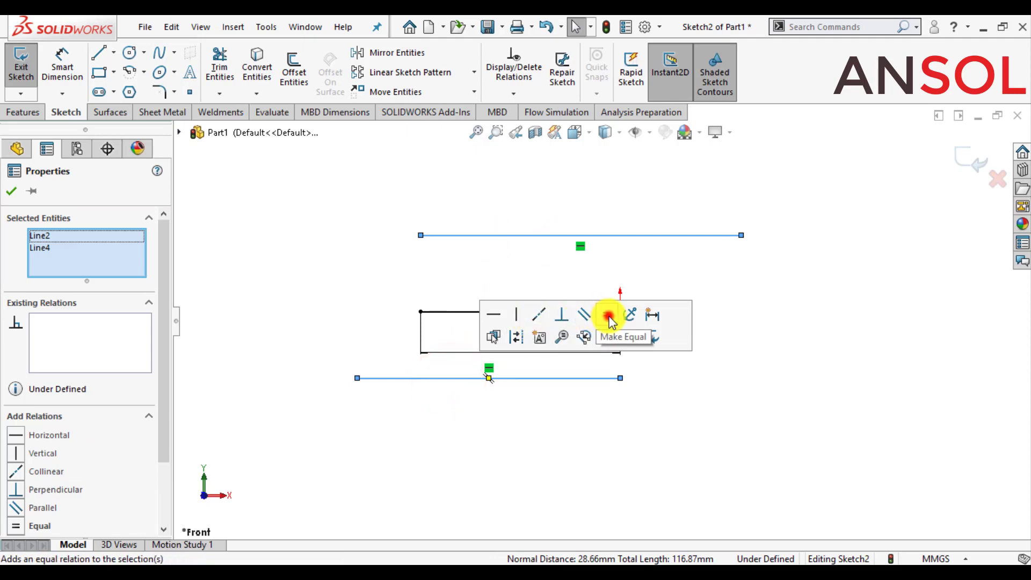
{"action": "left_click", "coordinate": [608, 316]}
{"action": "left_click", "coordinate": [11, 192]}
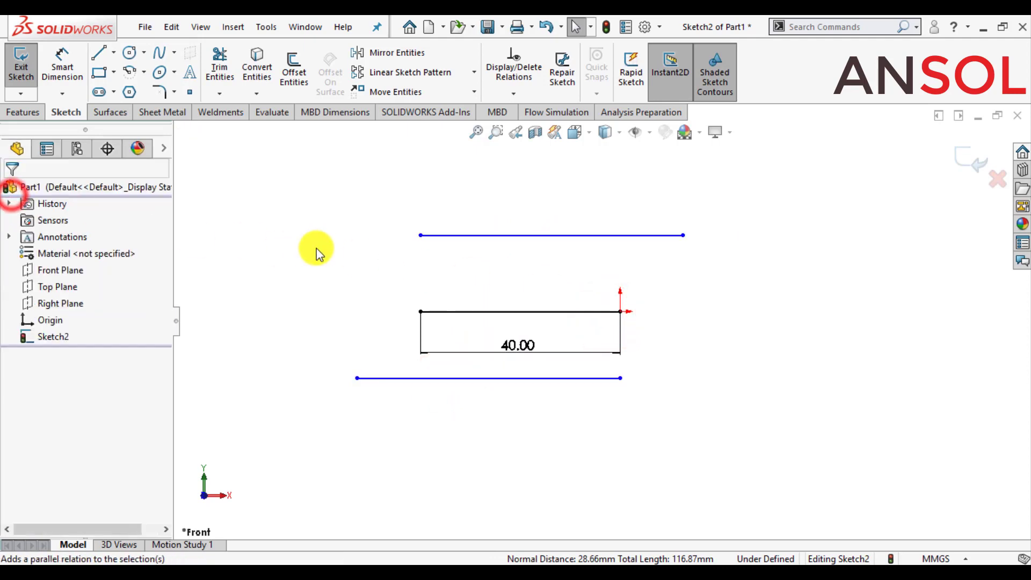
Step: Vertically align the upper line's left end with the 40 mm line's left end
{"action": "left_click", "coordinate": [318, 245]}
{"action": "left_click", "coordinate": [421, 236]}
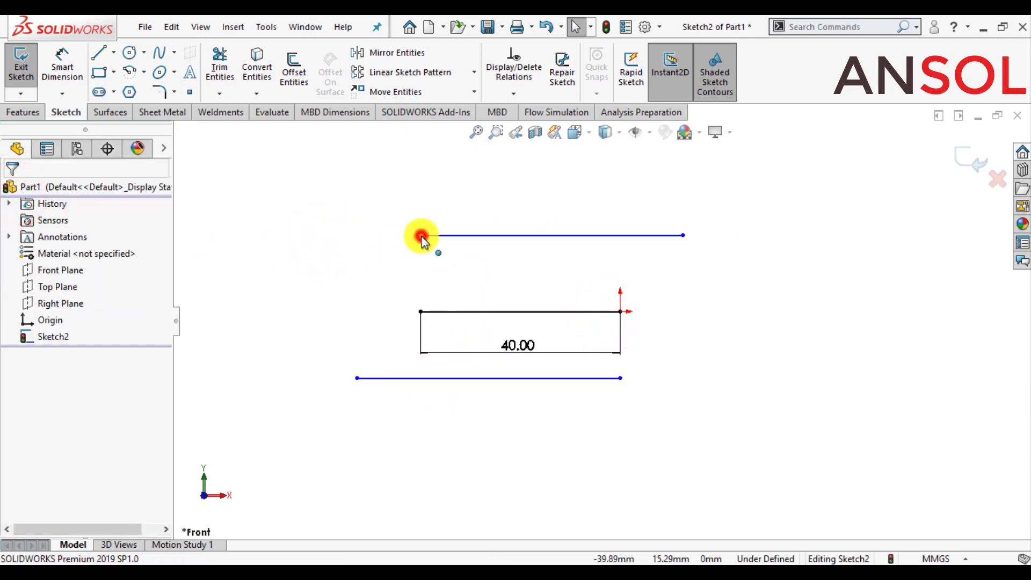
{"action": "left_click", "coordinate": [419, 312], "text": "ctrl"}
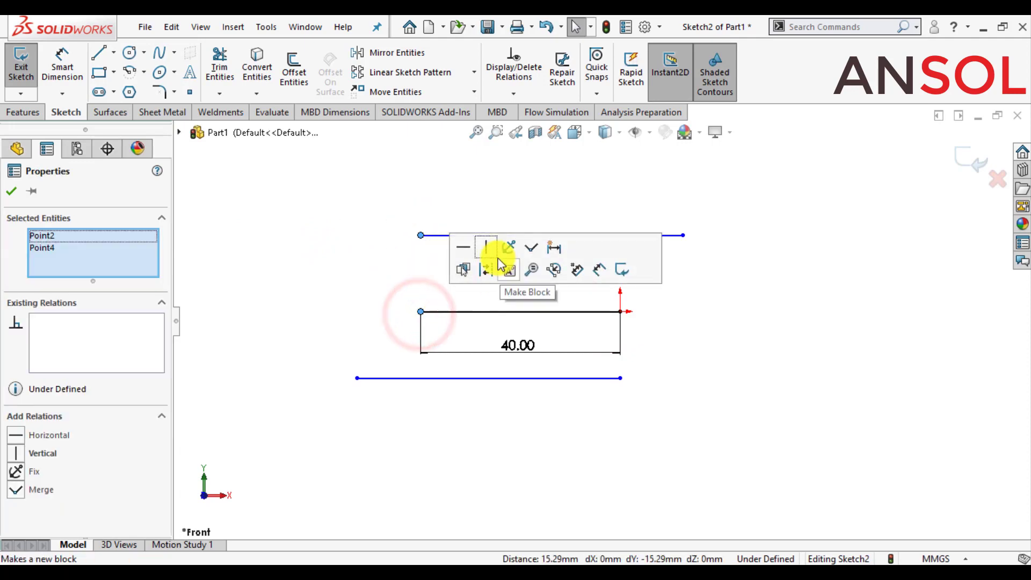
{"action": "left_click", "coordinate": [487, 250]}
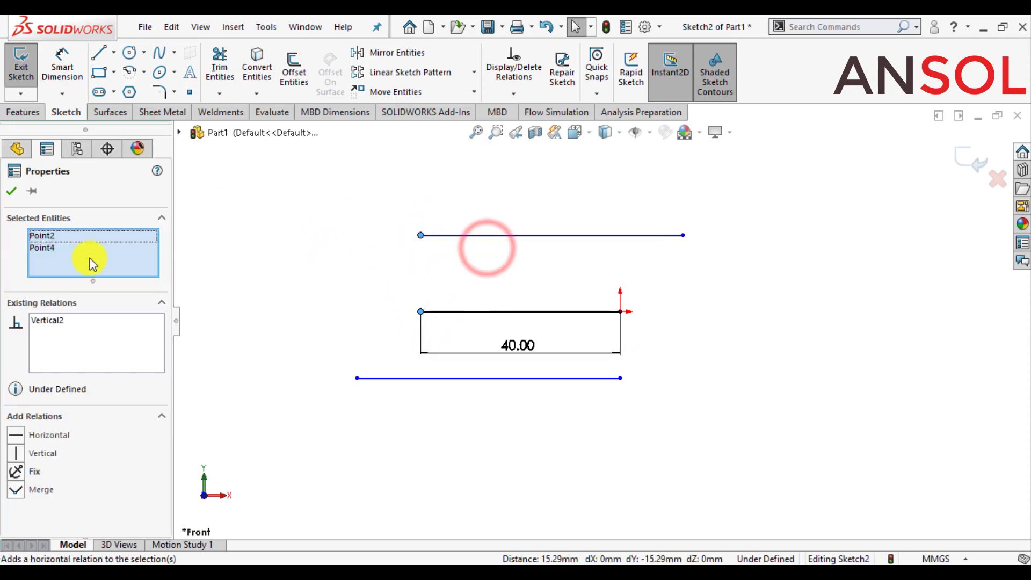
{"action": "left_click", "coordinate": [11, 192]}
{"action": "left_click", "coordinate": [241, 287]}
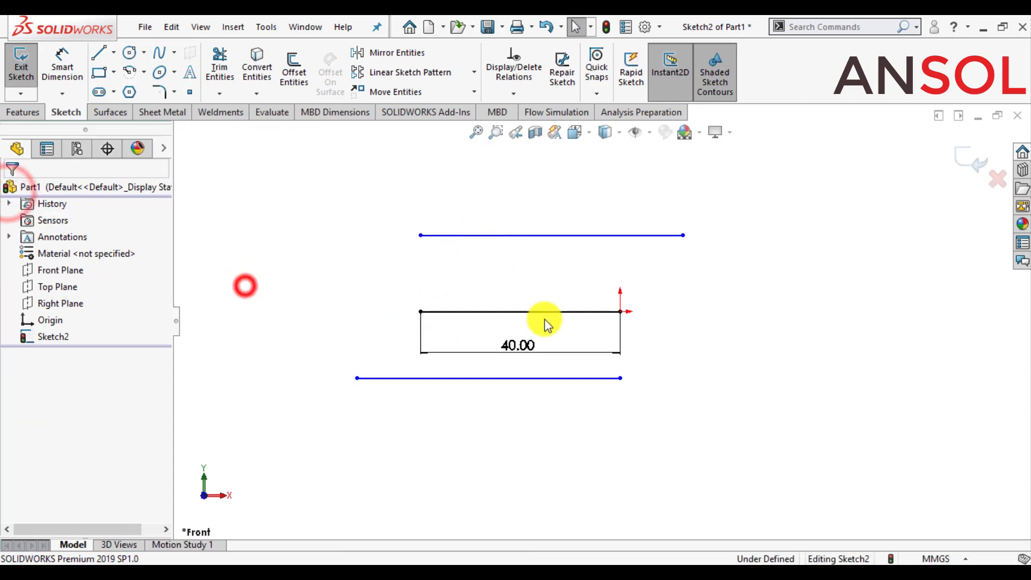
Step: Vertically align the lower line's right end with the 40 mm line's origin end
{"action": "left_click", "coordinate": [621, 312]}
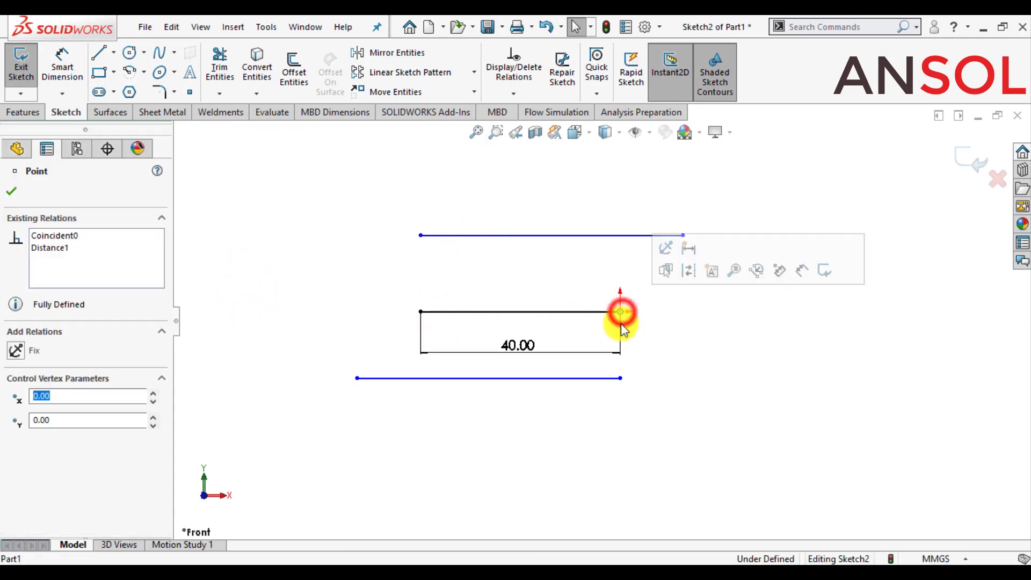
{"action": "left_click", "coordinate": [620, 378], "text": "ctrl"}
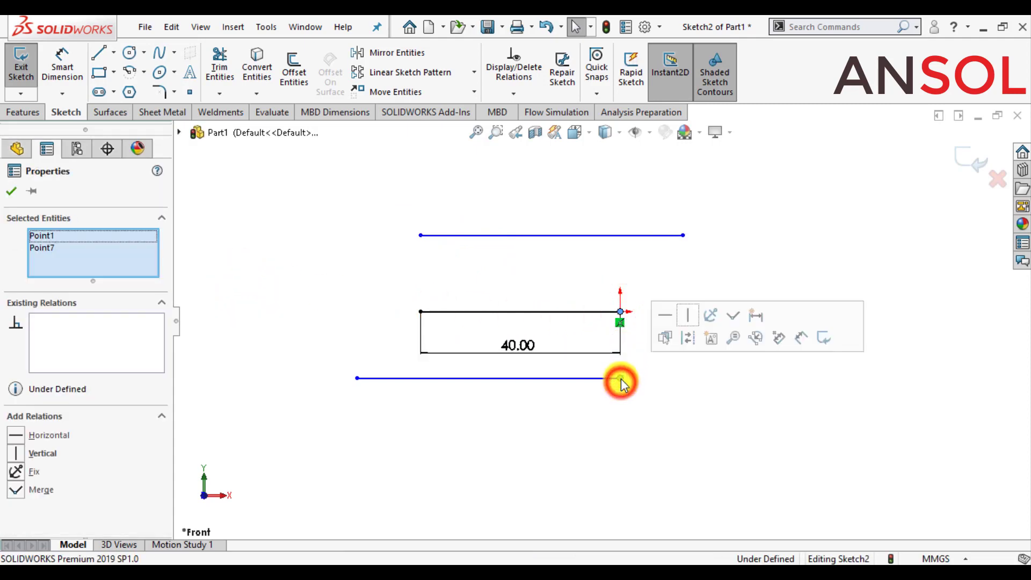
{"action": "left_click", "coordinate": [688, 315]}
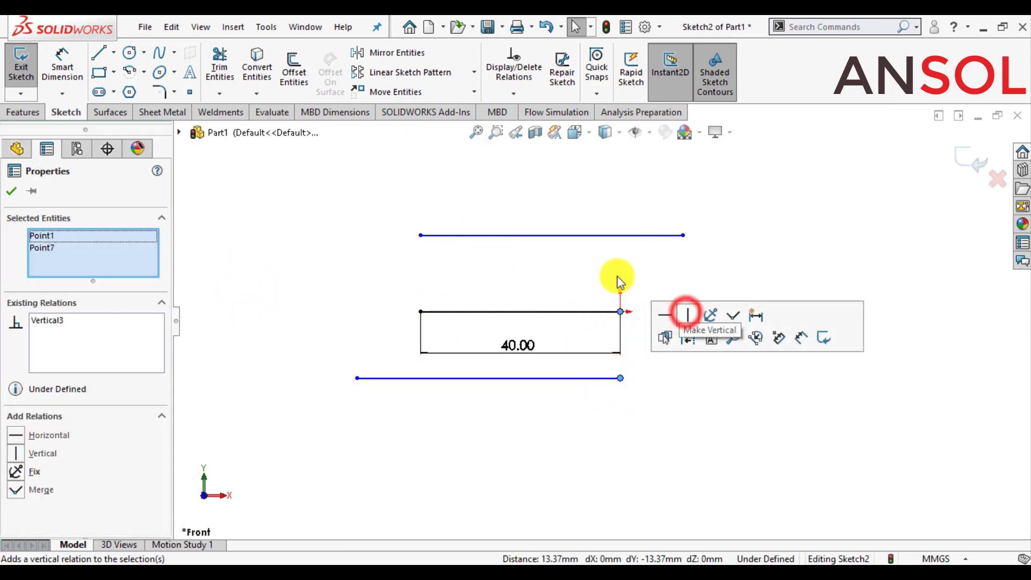
{"action": "left_click", "coordinate": [9, 191]}
{"action": "left_click", "coordinate": [62, 61]}
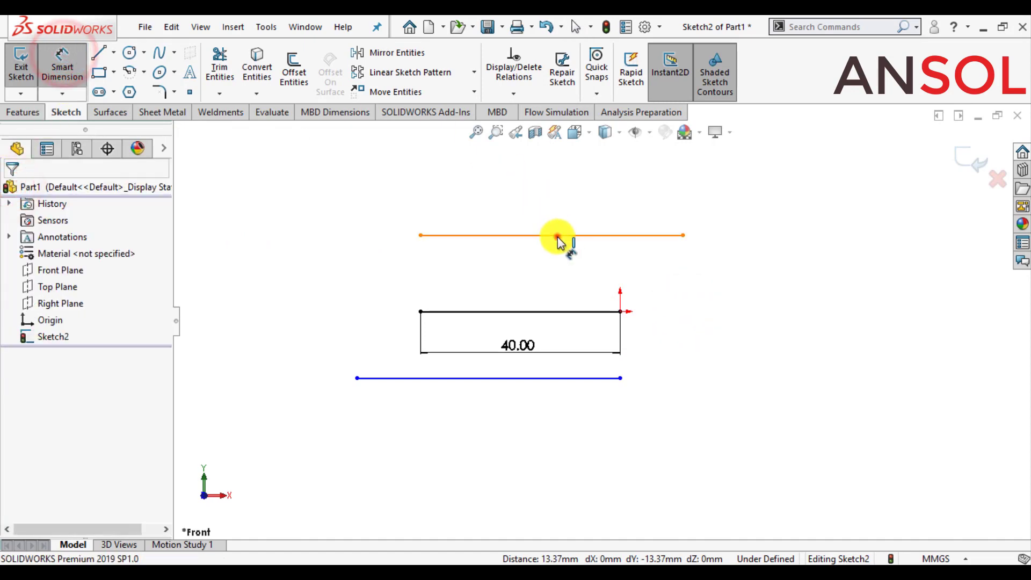
Step: Dimension the upper line to 60 mm, which also sizes the equal lower line
{"action": "left_click", "coordinate": [558, 236]}
{"action": "left_click", "coordinate": [568, 205]}
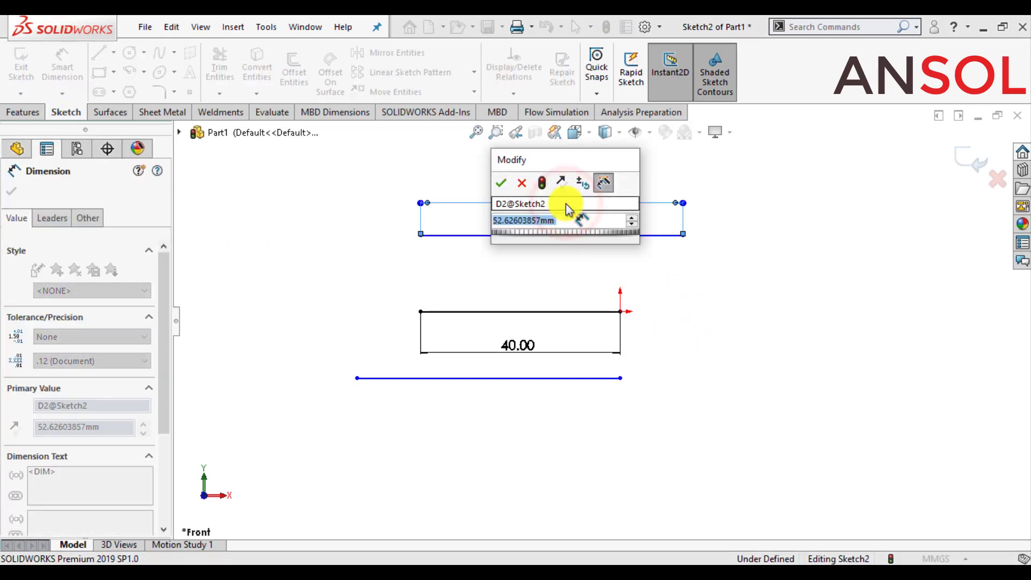
{"action": "type", "text": "60"}
{"action": "key", "text": "Return"}
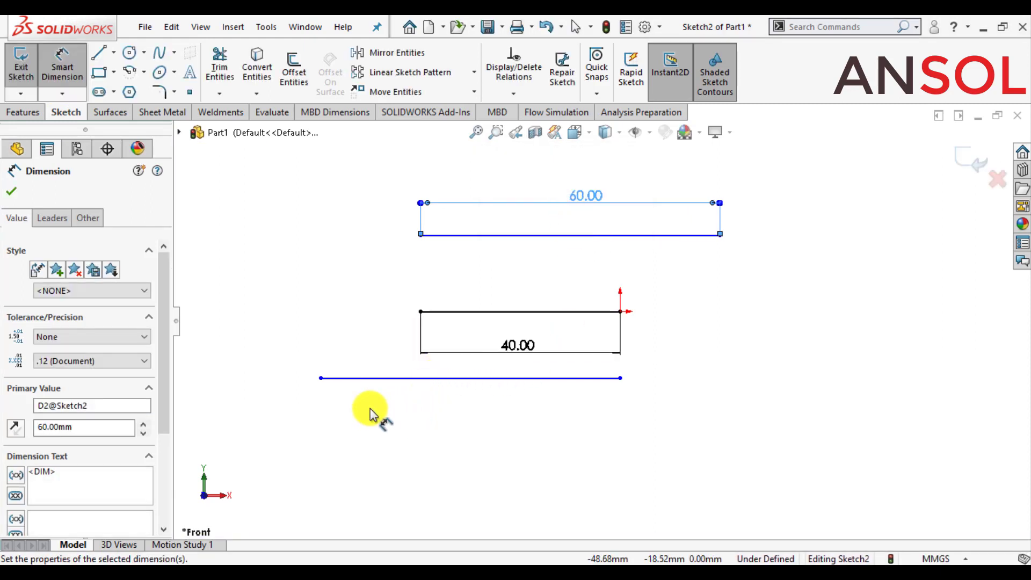
{"action": "left_click", "coordinate": [8, 196]}
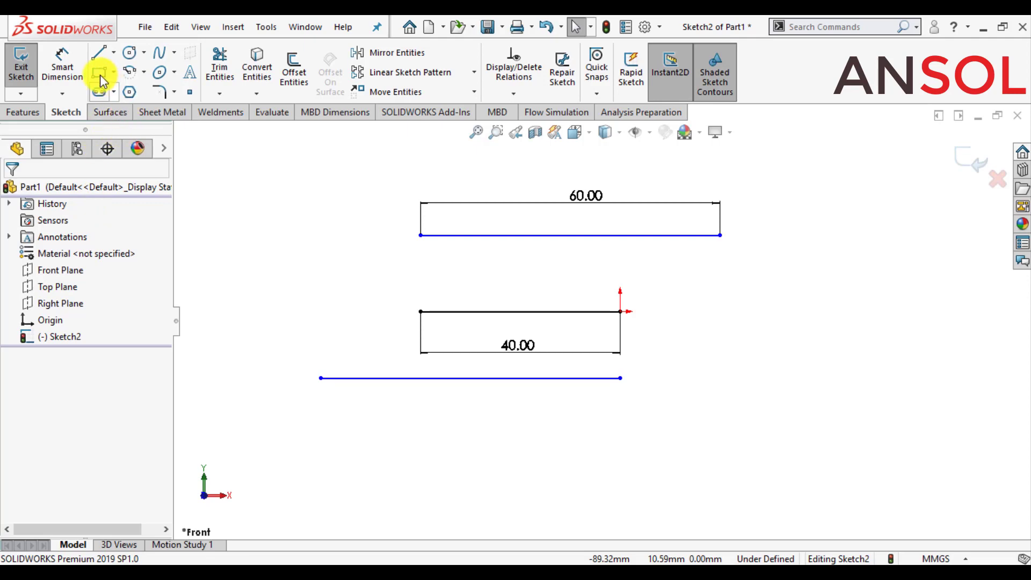
Step: Draw a tangent arc joining the top line's left end to the middle line's left end
{"action": "left_click", "coordinate": [133, 72]}
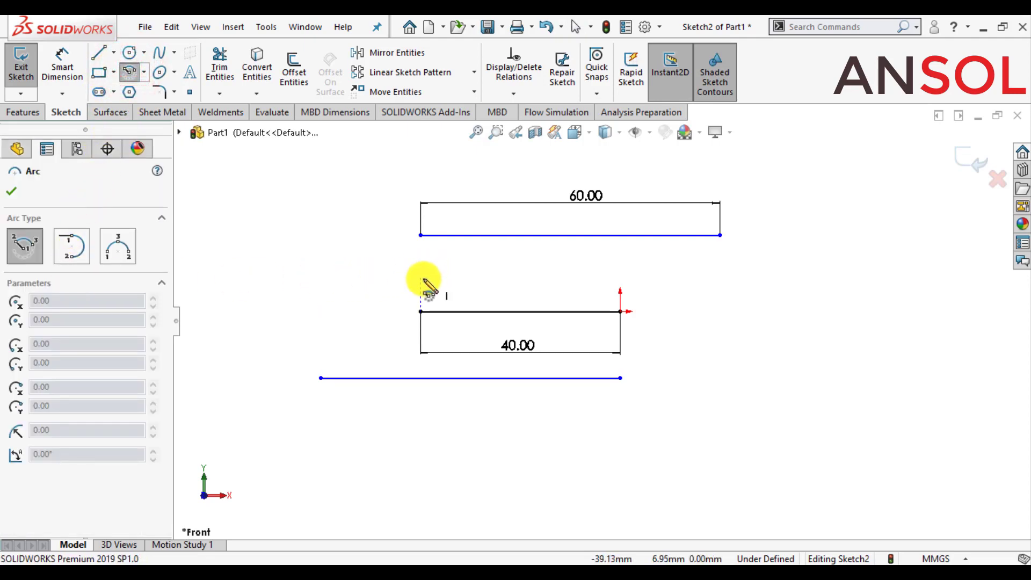
{"action": "left_click", "coordinate": [72, 246]}
{"action": "left_click", "coordinate": [421, 234]}
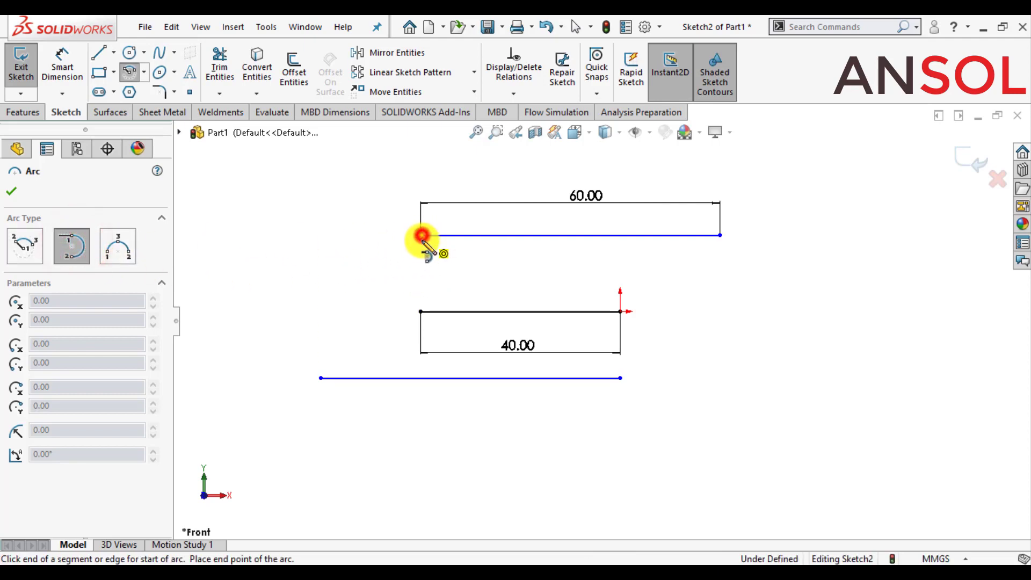
{"action": "left_click", "coordinate": [421, 312]}
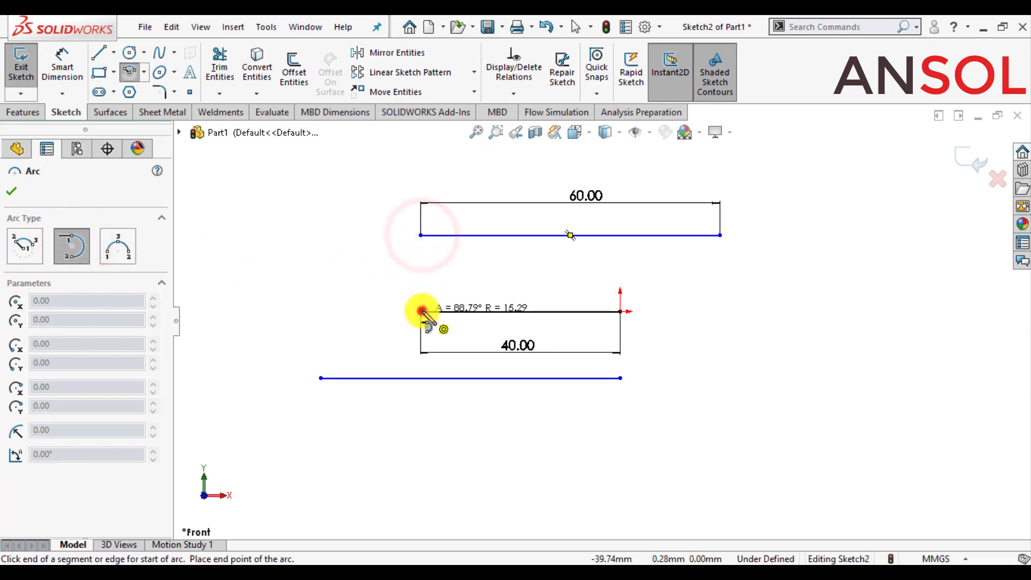
{"action": "left_click", "coordinate": [421, 234]}
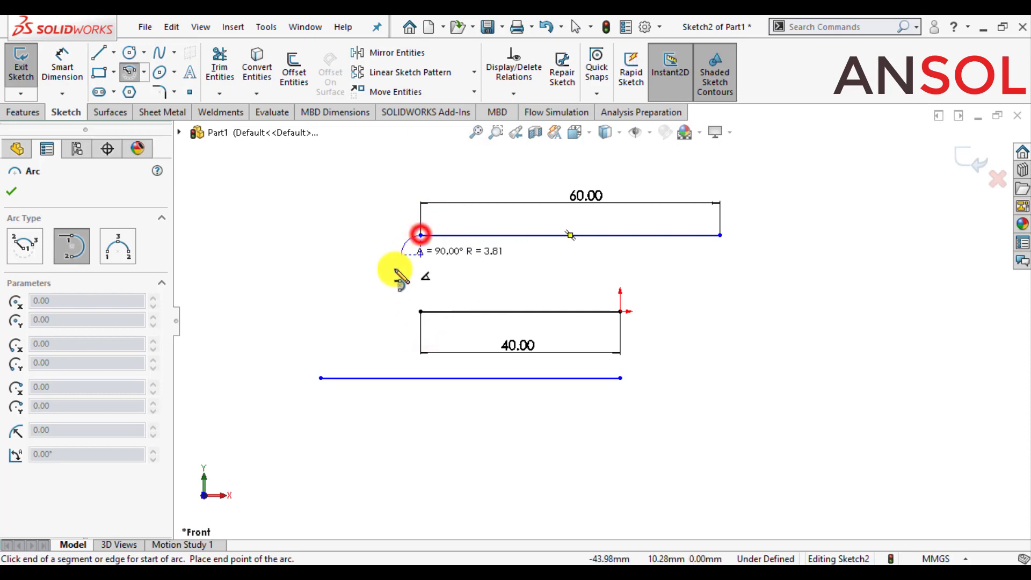
{"action": "left_click", "coordinate": [422, 312]}
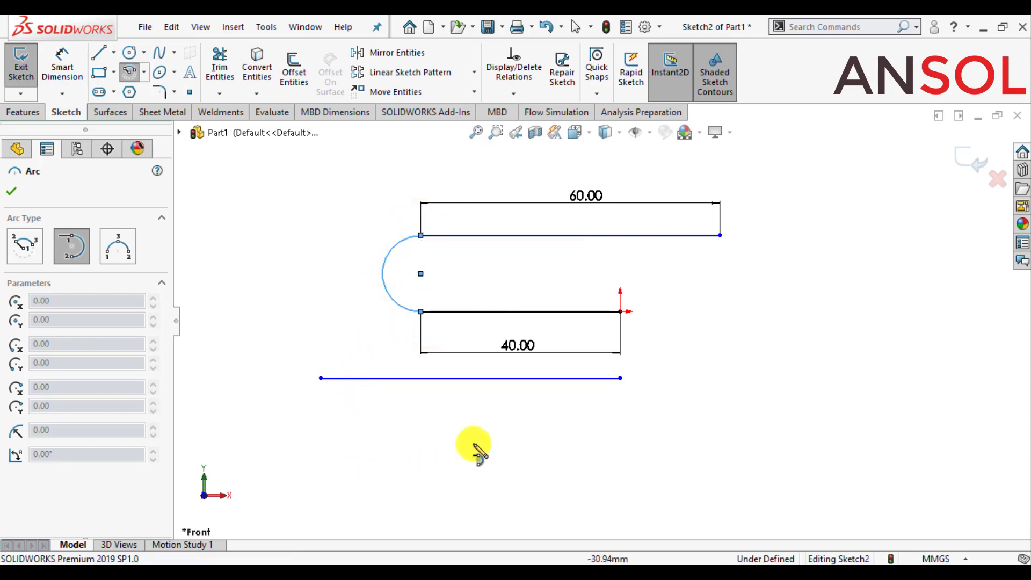
Step: Draw a tangent arc joining the middle line's right end to the bottom line's right end
{"action": "left_click", "coordinate": [620, 378]}
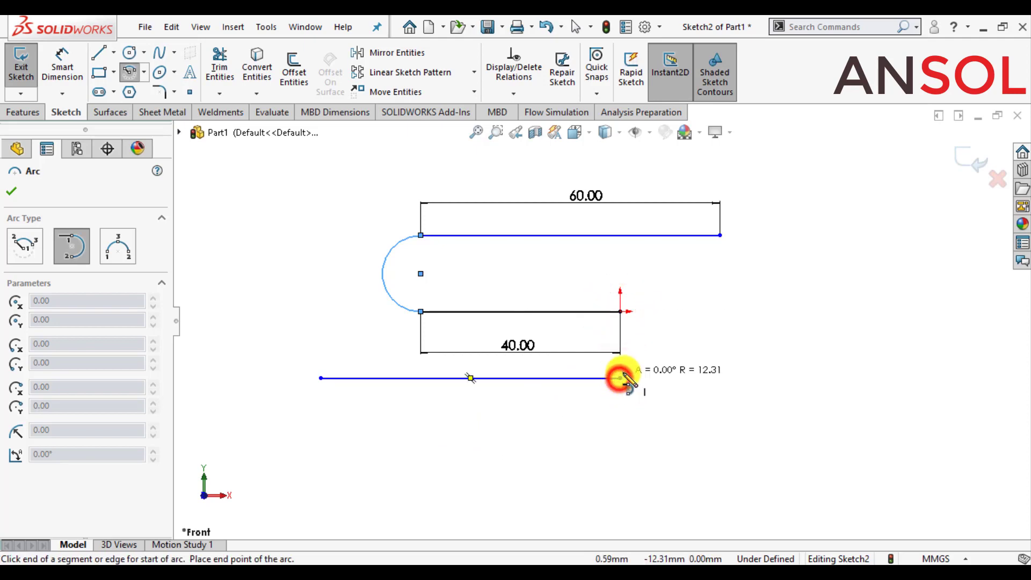
{"action": "left_click", "coordinate": [620, 312]}
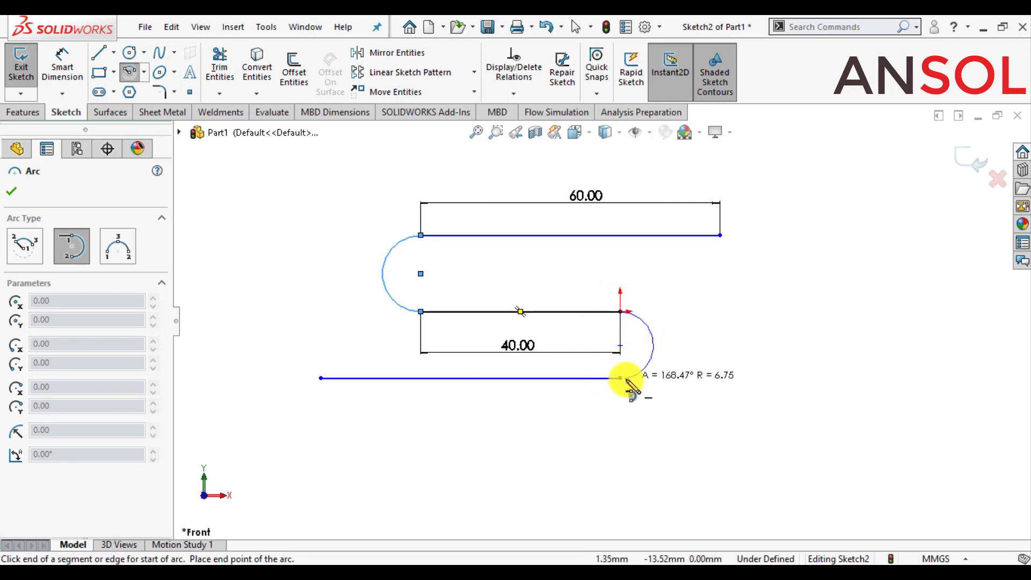
{"action": "left_click", "coordinate": [620, 379]}
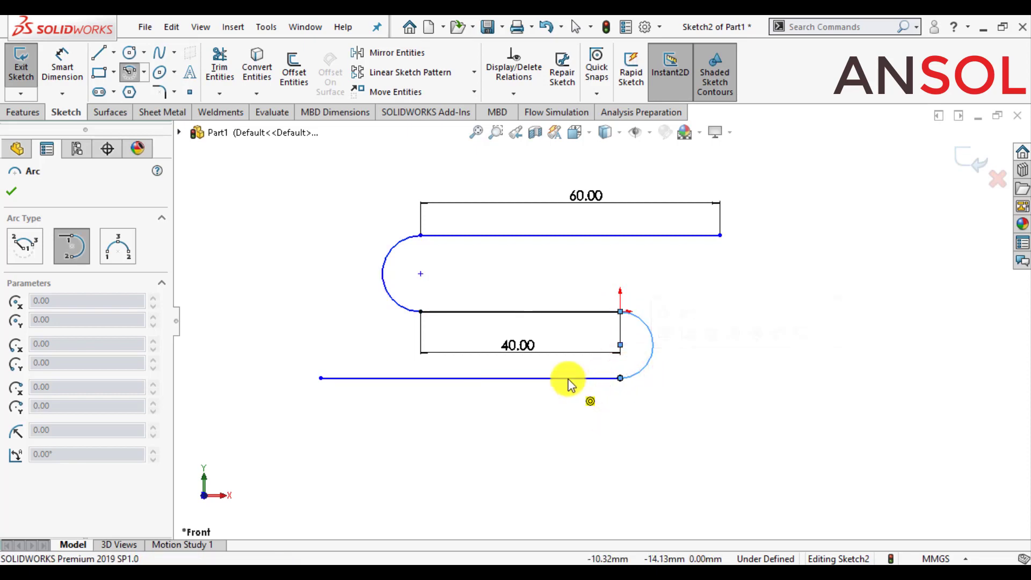
{"action": "key", "text": "Escape"}
{"action": "scroll", "coordinate": [424, 293], "scroll_direction": "down", "scroll_amount": 1}
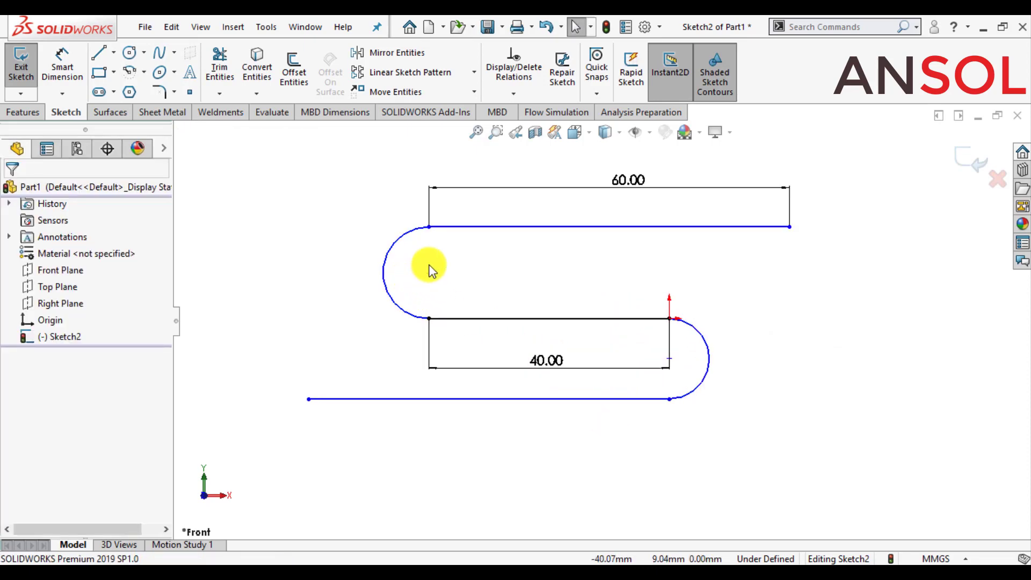
Step: Dimension the left arc to a 10 mm radius
{"action": "scroll", "coordinate": [385, 250], "scroll_direction": "down", "scroll_amount": 1}
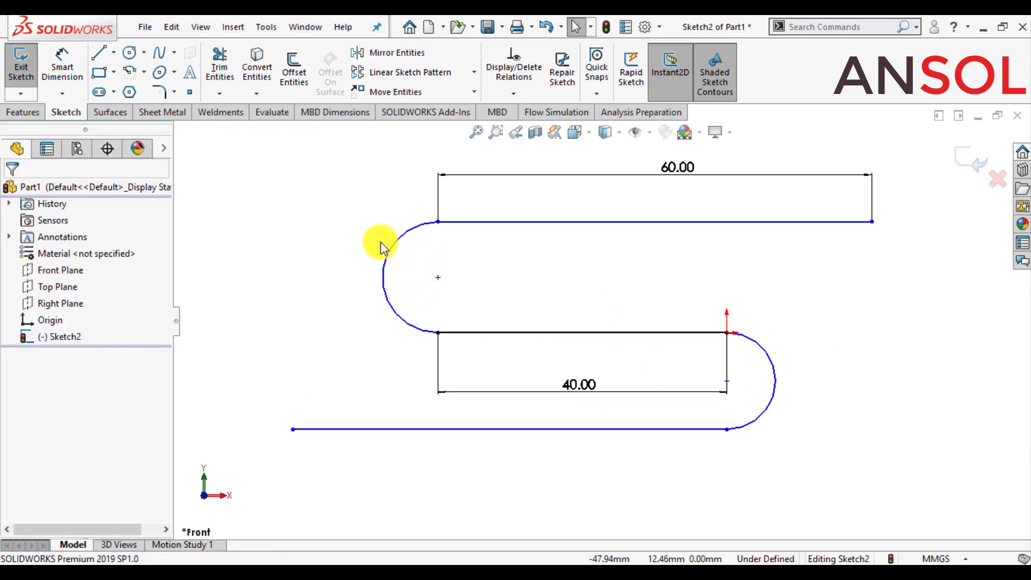
{"action": "left_click", "coordinate": [62, 55]}
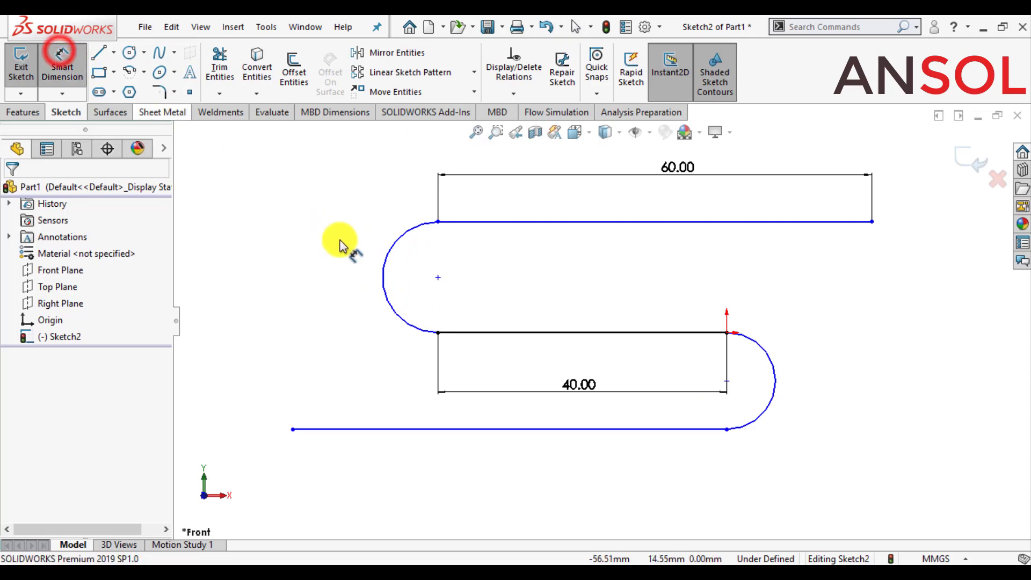
{"action": "left_click", "coordinate": [387, 259]}
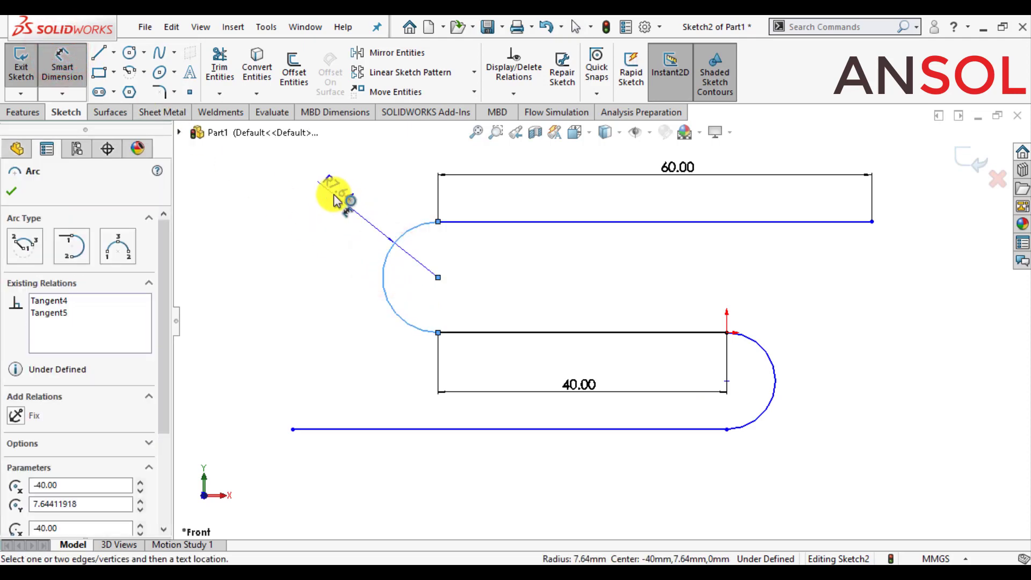
{"action": "left_click", "coordinate": [326, 198]}
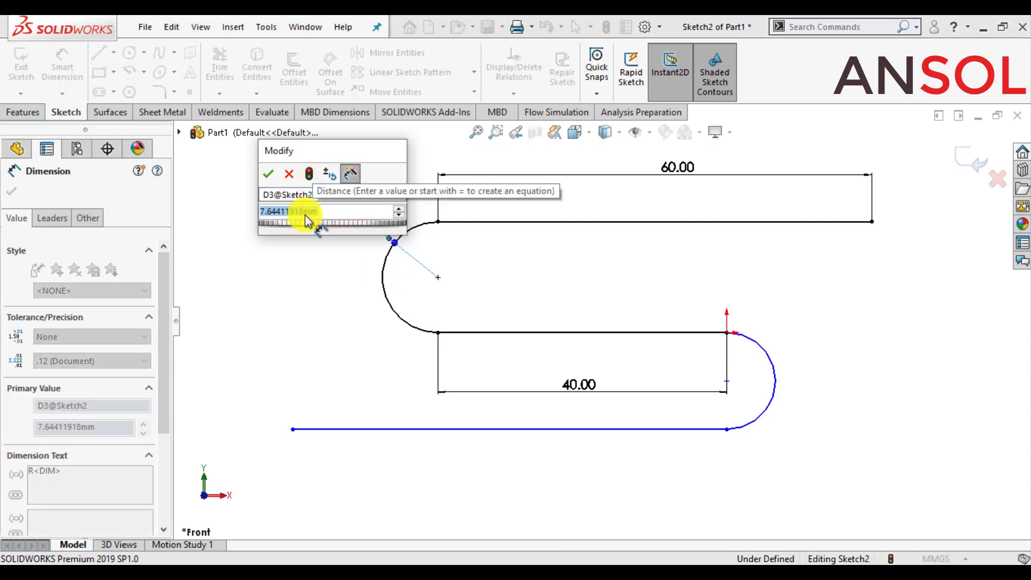
{"action": "type", "text": "10"}
{"action": "key", "text": "Return"}
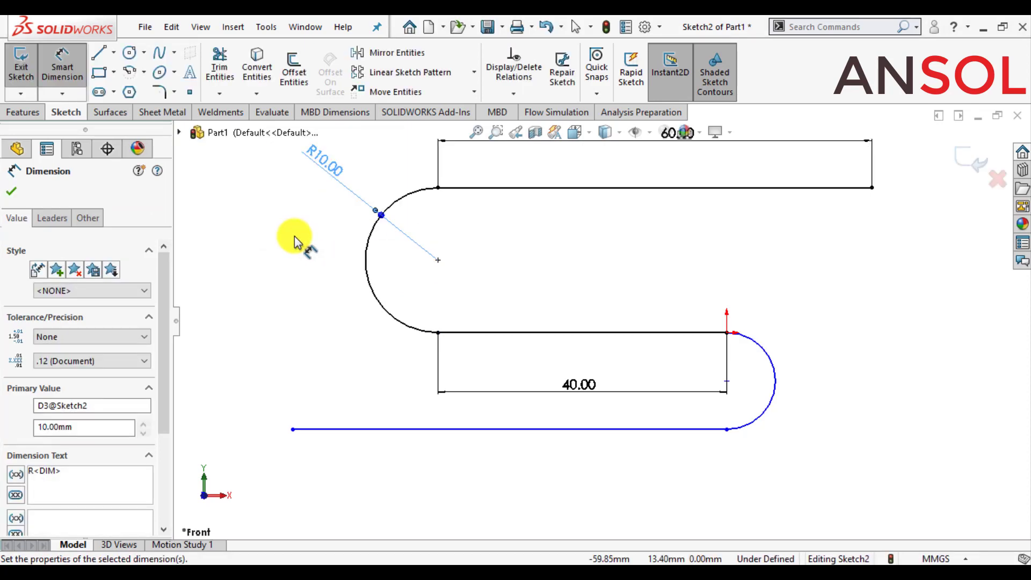
Step: Dimension the right arc to a 10 mm radius and fit the sketch in view
{"action": "left_click", "coordinate": [763, 352]}
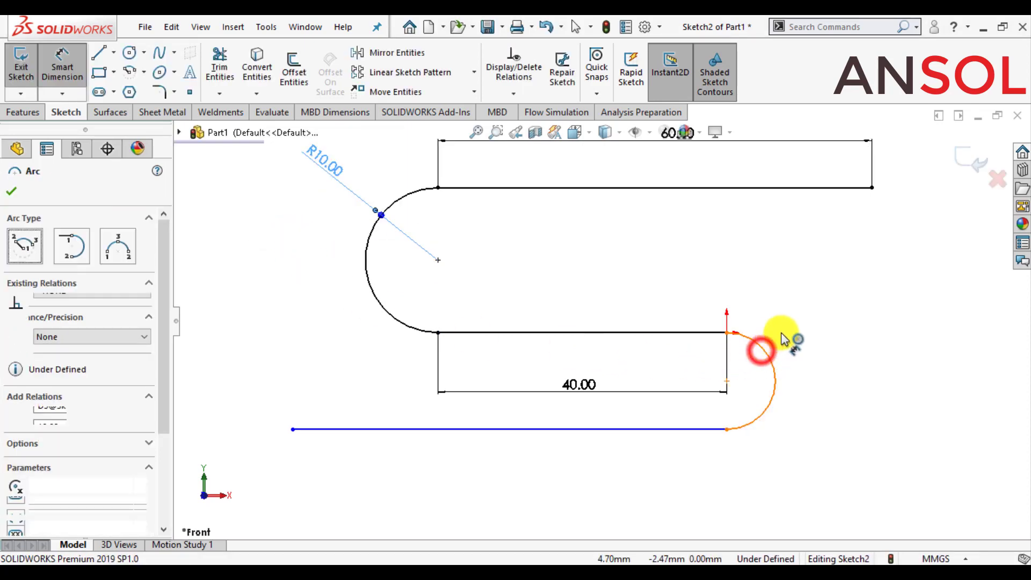
{"action": "left_click", "coordinate": [838, 325]}
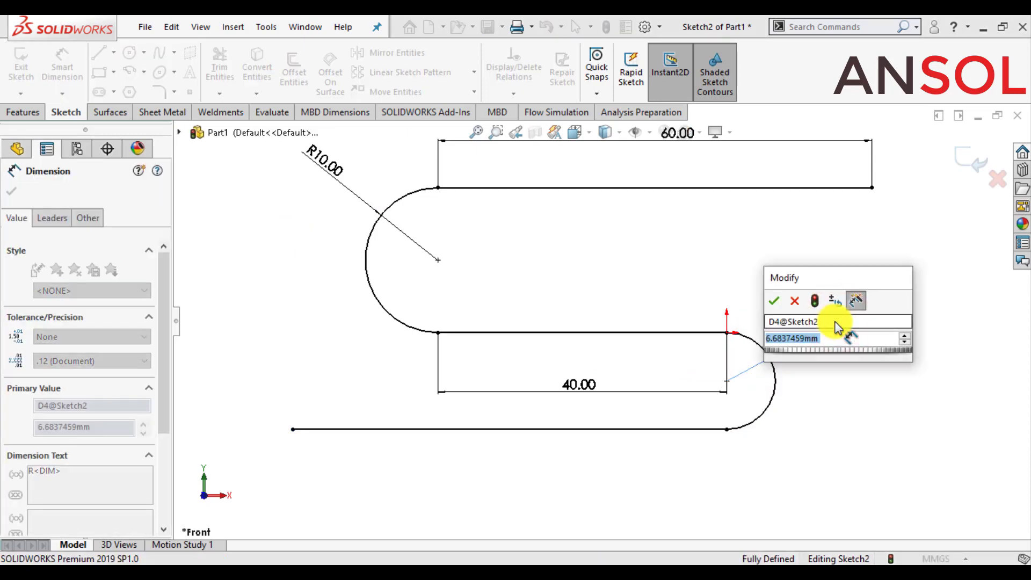
{"action": "type", "text": "10"}
{"action": "key", "text": "Return"}
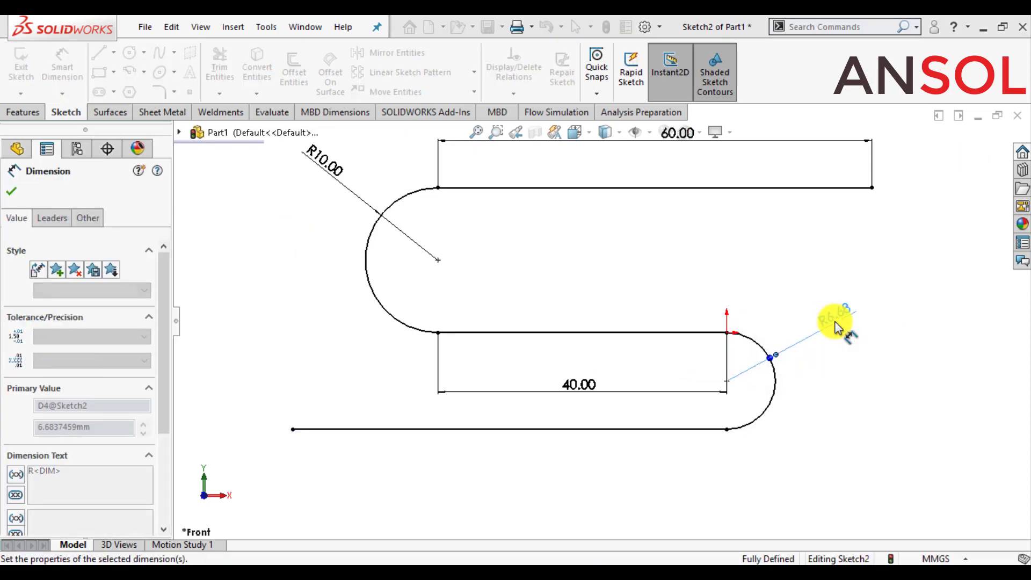
{"action": "left_click", "coordinate": [11, 191]}
{"action": "key", "text": "Escape"}
{"action": "key", "text": "f"}
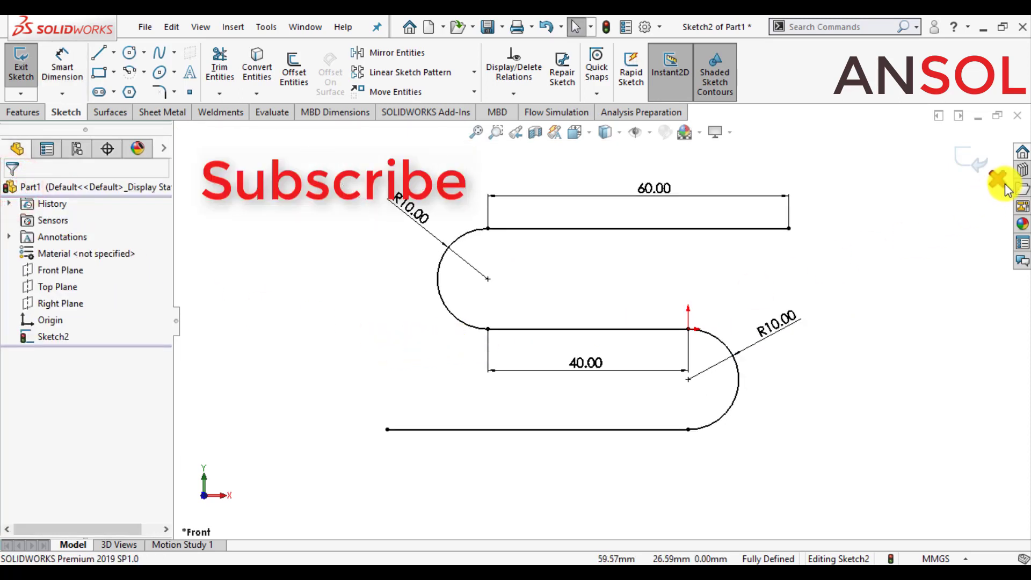
Step: Exit Sketch2 and orbit the view to inspect the S-path in 3D
{"action": "left_click", "coordinate": [978, 158]}
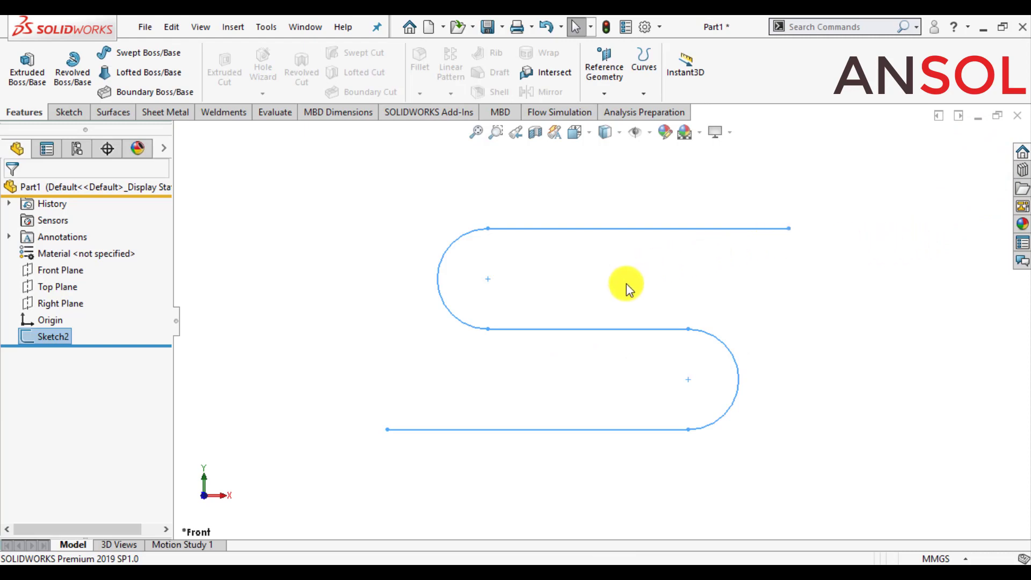
{"action": "middle_click_drag", "start_coordinate": [603, 288], "coordinate": [591, 390]}
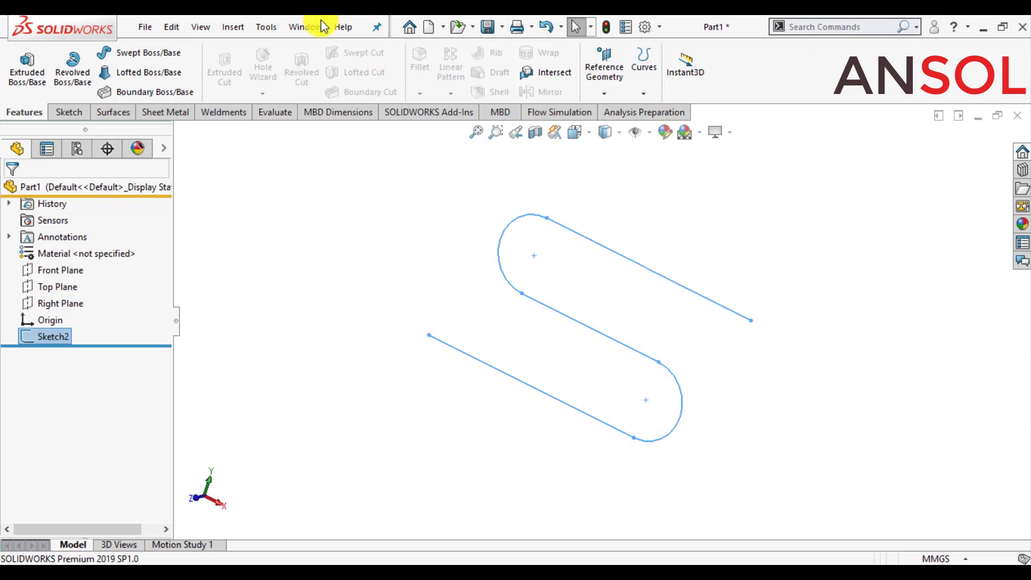
{"action": "left_click", "coordinate": [204, 292]}
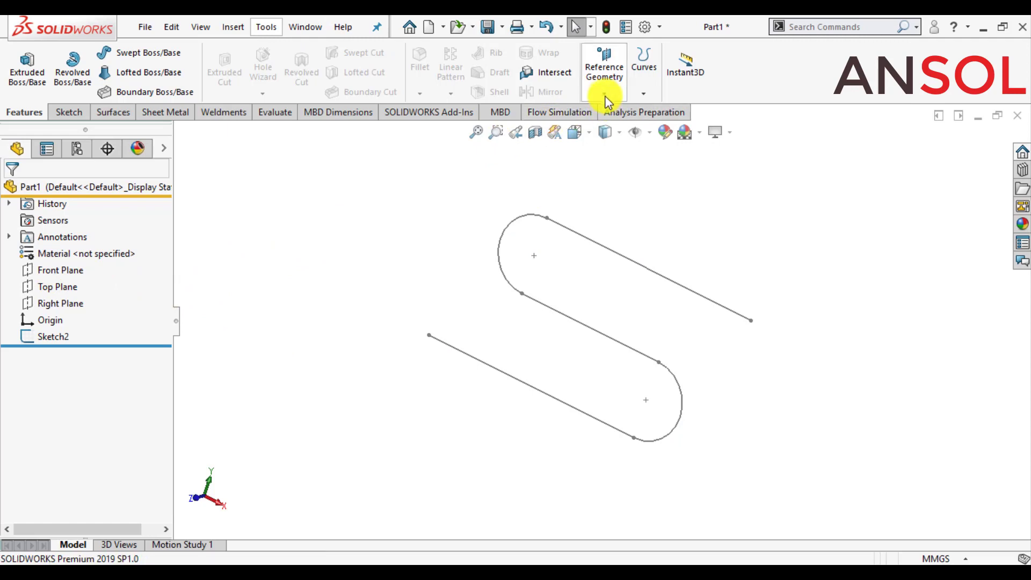
{"action": "left_click", "coordinate": [60, 303]}
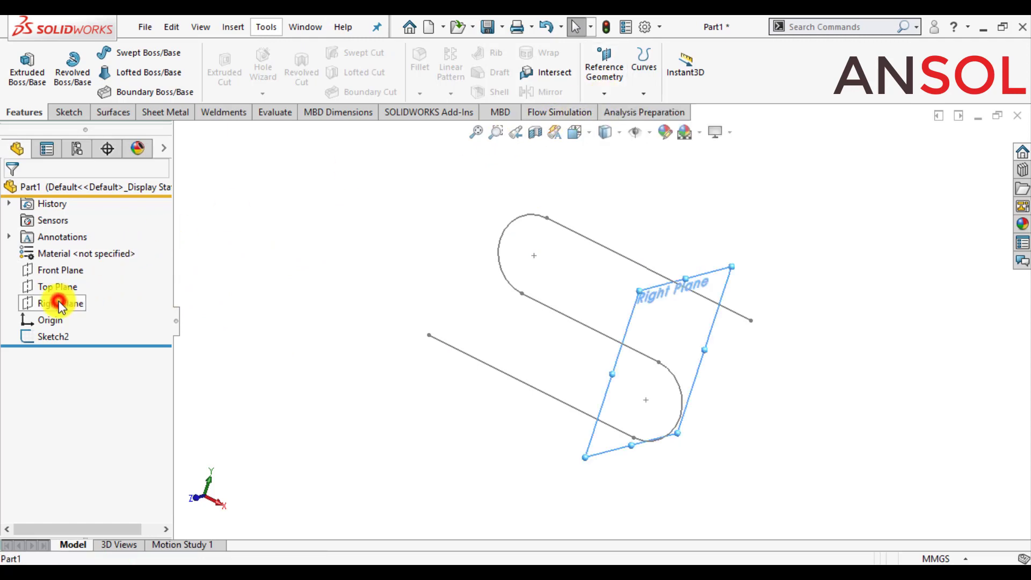
{"action": "left_click", "coordinate": [304, 262]}
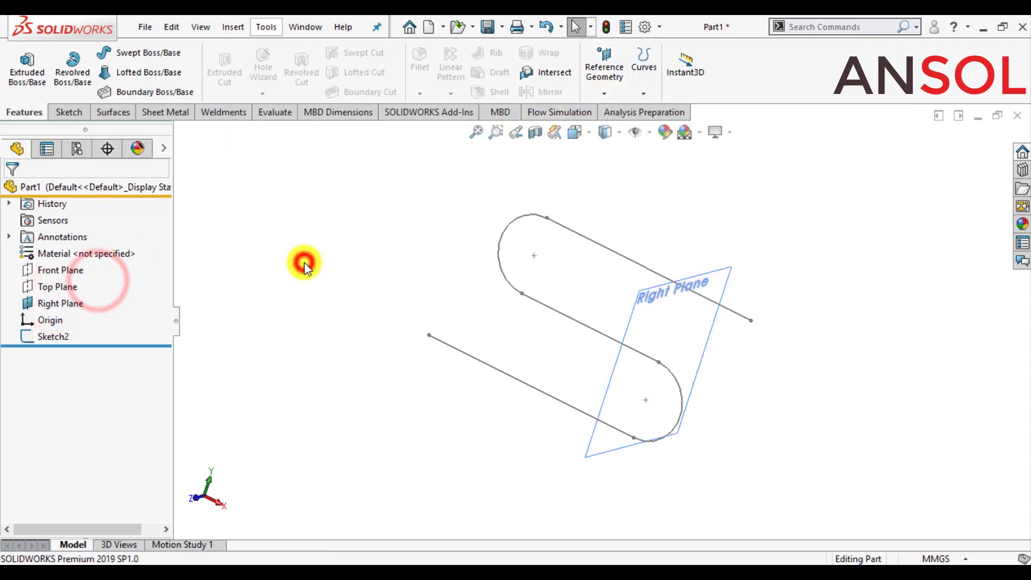
Step: Create Plane1 using Point5@Sketch2 as first reference and the Right Plane as second
{"action": "left_click", "coordinate": [602, 96]}
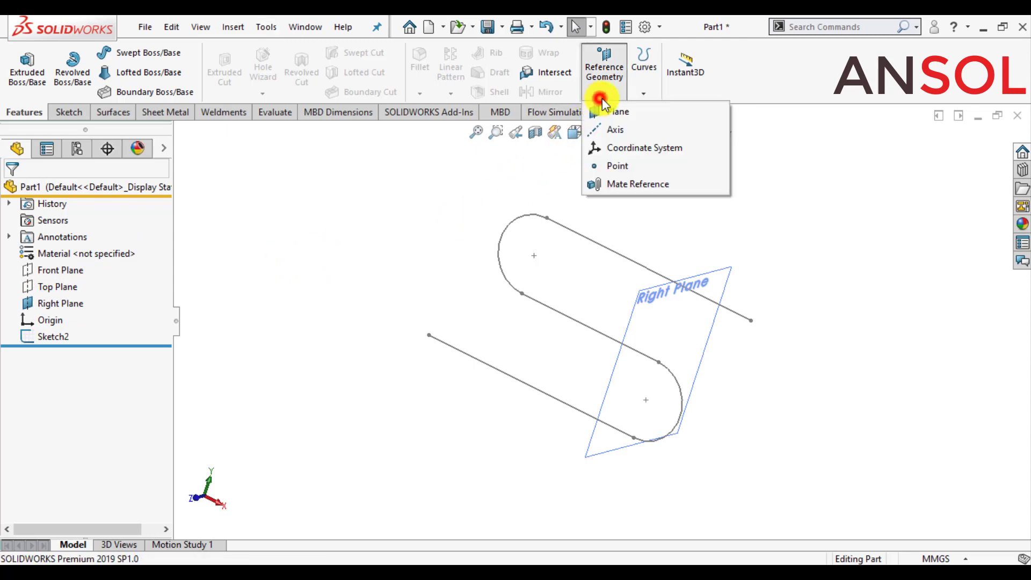
{"action": "left_click", "coordinate": [604, 114]}
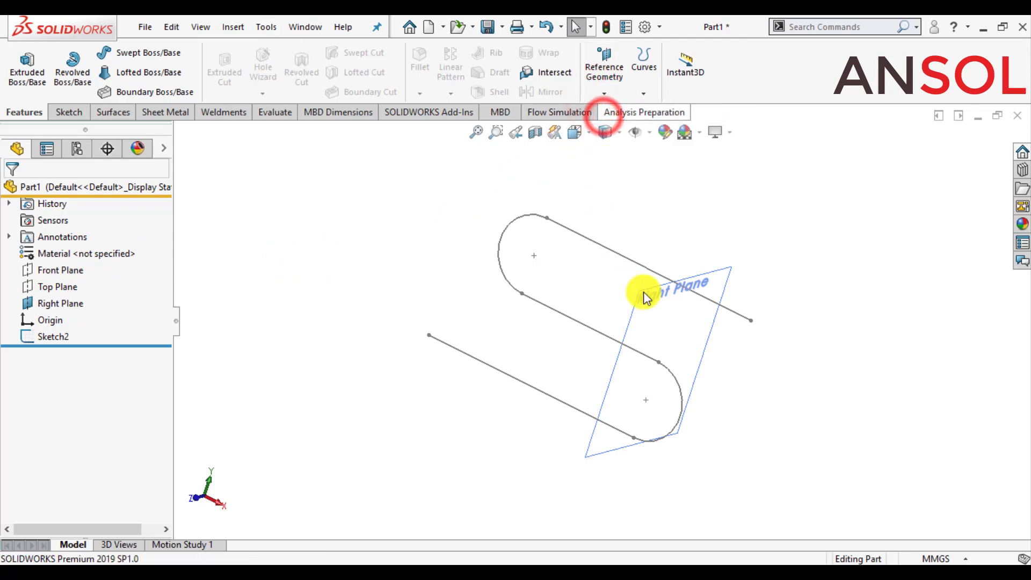
{"action": "left_click", "coordinate": [751, 321]}
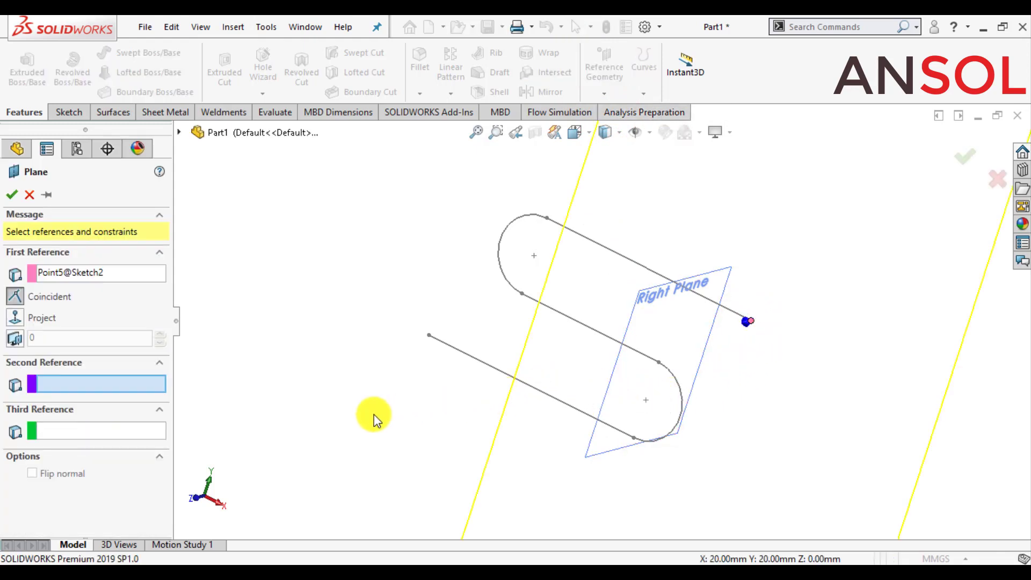
{"action": "scroll", "coordinate": [724, 298], "scroll_direction": "up", "scroll_amount": 5}
{"action": "mouse_move", "coordinate": [652, 311]}
{"action": "middle_mouse_down"}
{"action": "mouse_move", "coordinate": [589, 348]}
{"action": "mouse_move", "coordinate": [597, 355]}
{"action": "middle_mouse_up"}
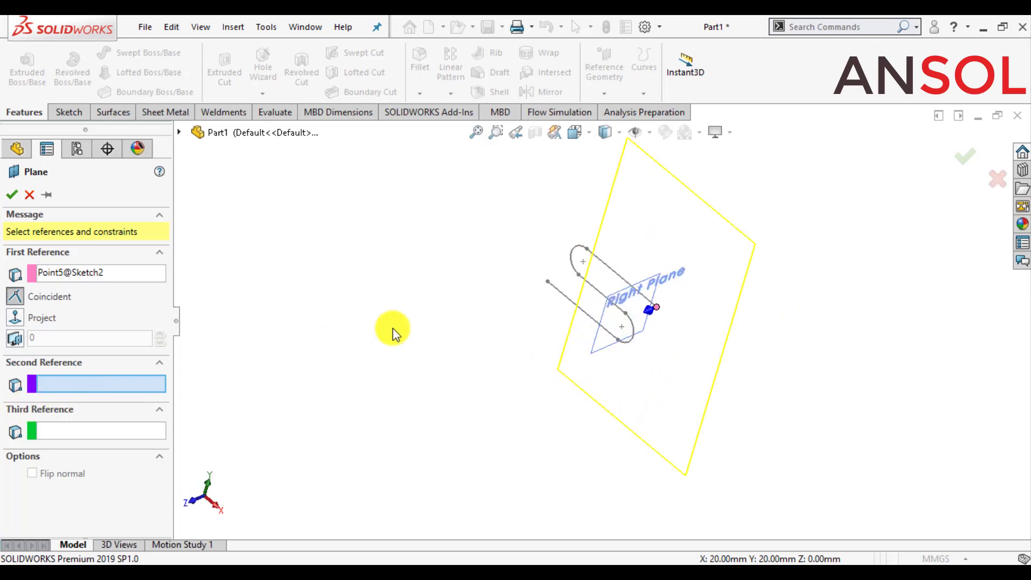
{"action": "left_click", "coordinate": [626, 293]}
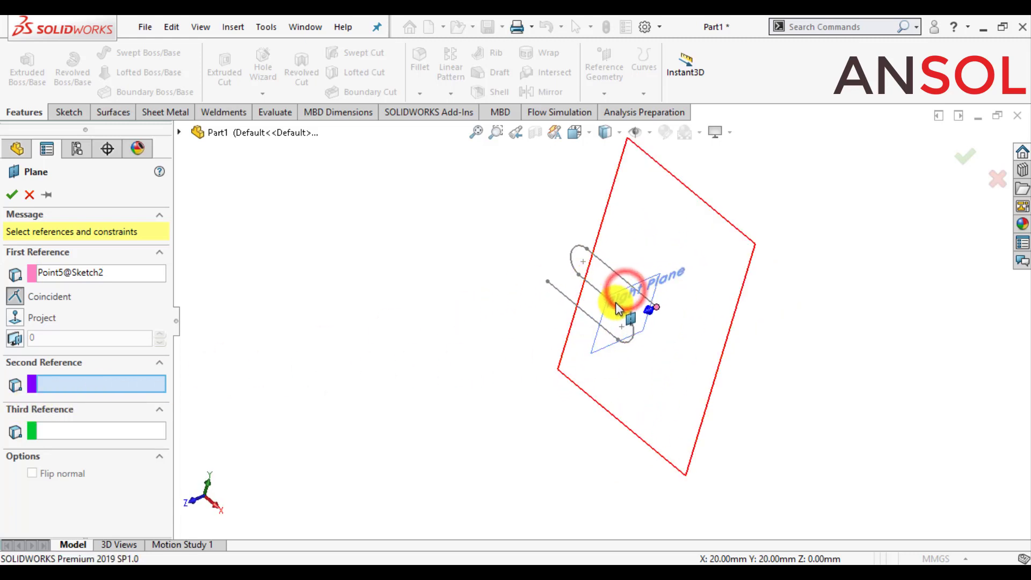
{"action": "scroll", "coordinate": [652, 337], "scroll_direction": "down", "scroll_amount": 3}
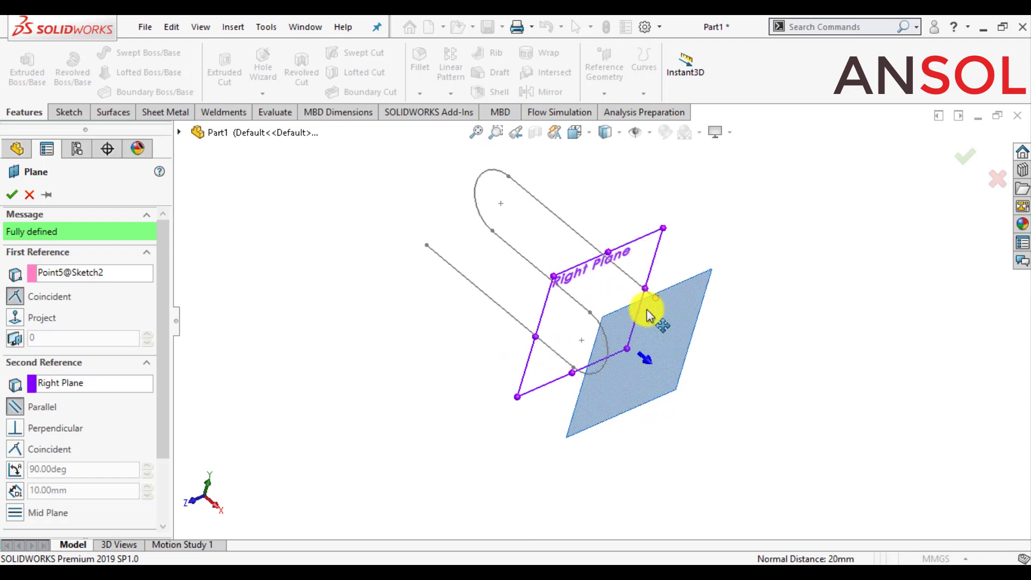
{"action": "left_click", "coordinate": [12, 195]}
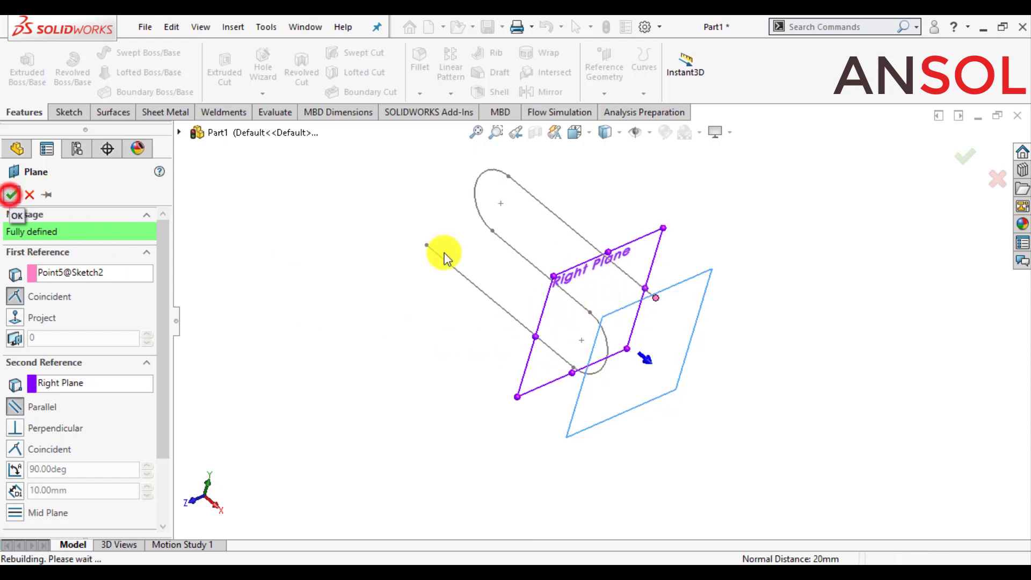
{"action": "left_click", "coordinate": [784, 281]}
Step: View Plane1 normal-to and open Sketch3 on it
{"action": "left_click", "coordinate": [40, 353]}
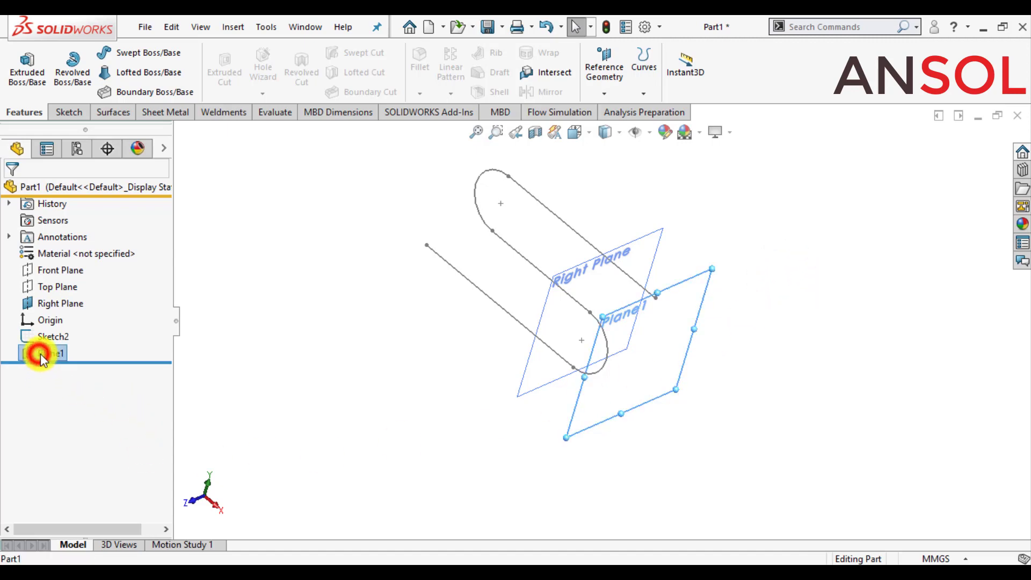
{"action": "left_click", "coordinate": [127, 337]}
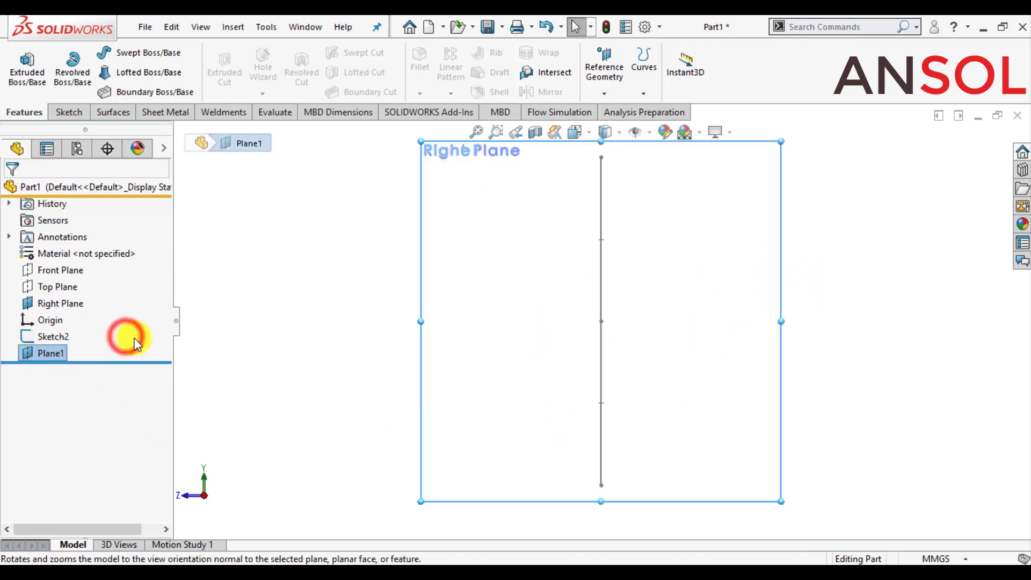
{"action": "left_click", "coordinate": [318, 355]}
{"action": "left_click", "coordinate": [53, 354]}
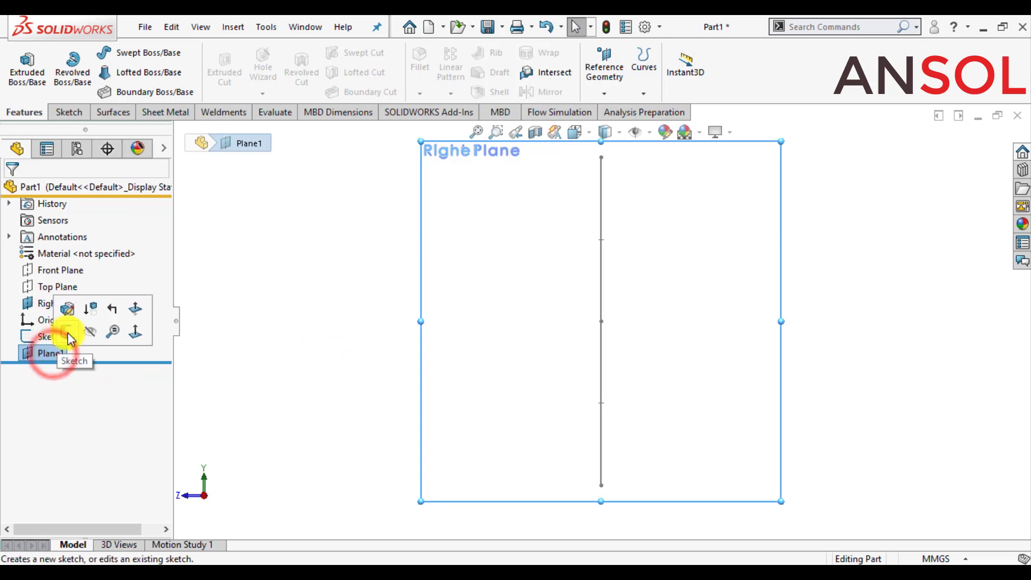
{"action": "left_click", "coordinate": [66, 331]}
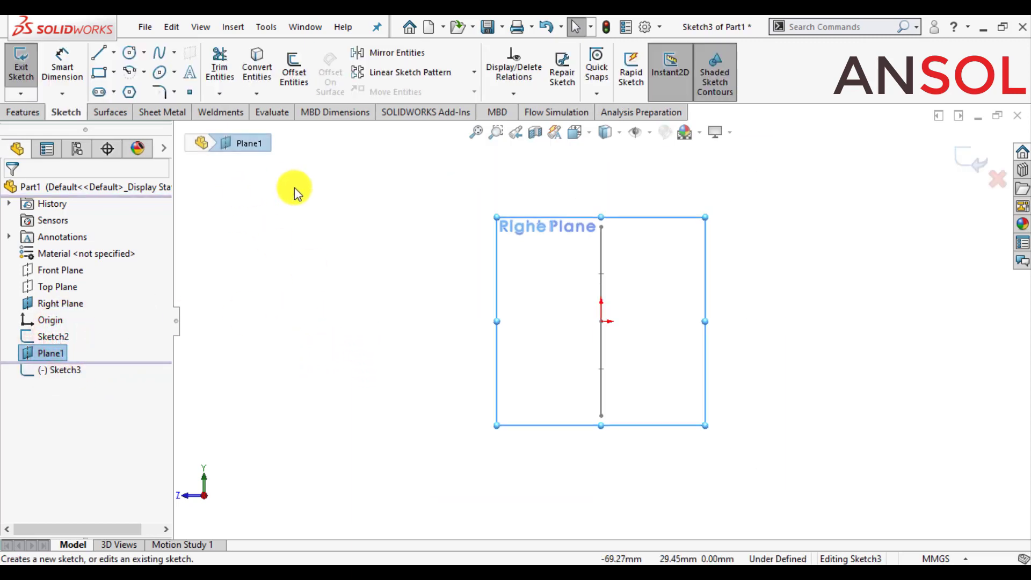
Step: Hide all planes, including the Right Plane, from the graphics view
{"action": "left_click", "coordinate": [631, 137]}
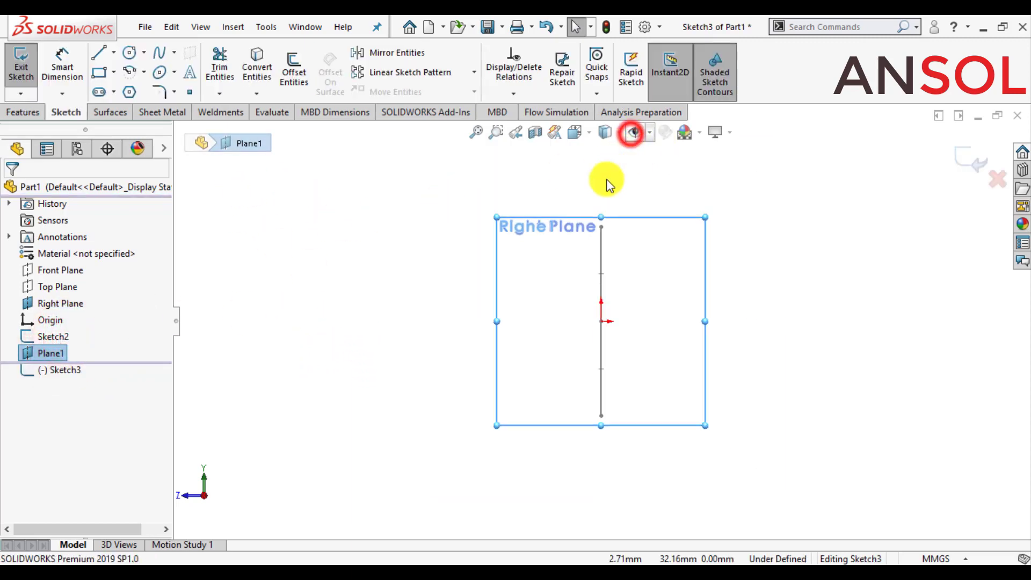
{"action": "left_click", "coordinate": [550, 188]}
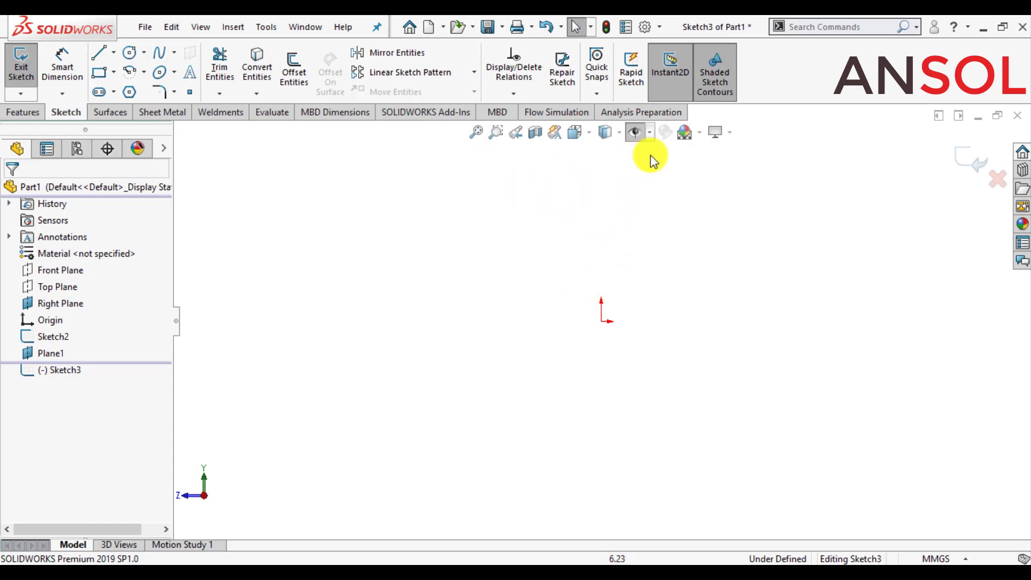
{"action": "left_click", "coordinate": [649, 133]}
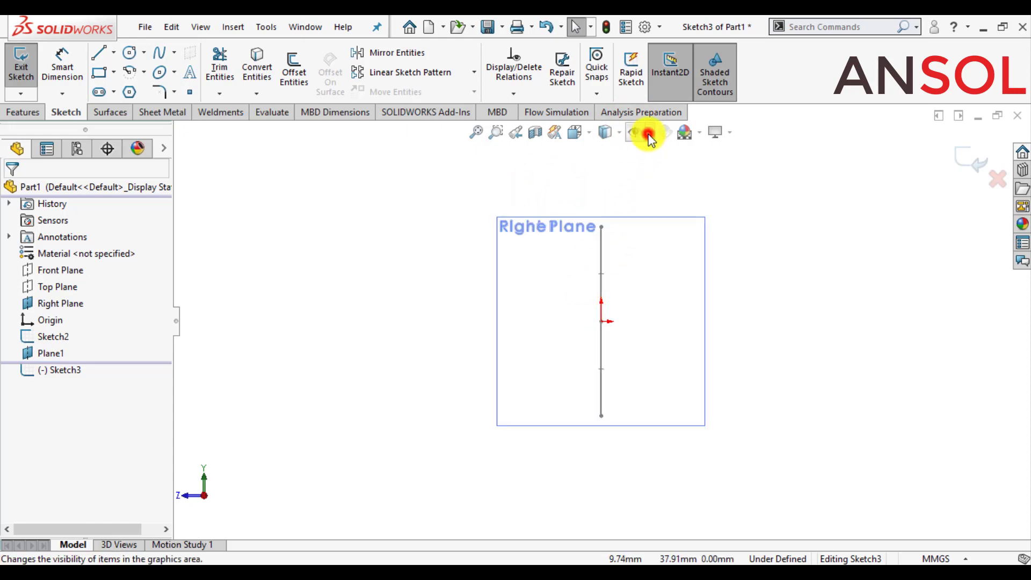
{"action": "left_click", "coordinate": [636, 157]}
{"action": "left_click", "coordinate": [521, 196]}
{"action": "scroll", "coordinate": [577, 236], "scroll_direction": "down", "scroll_amount": 2}
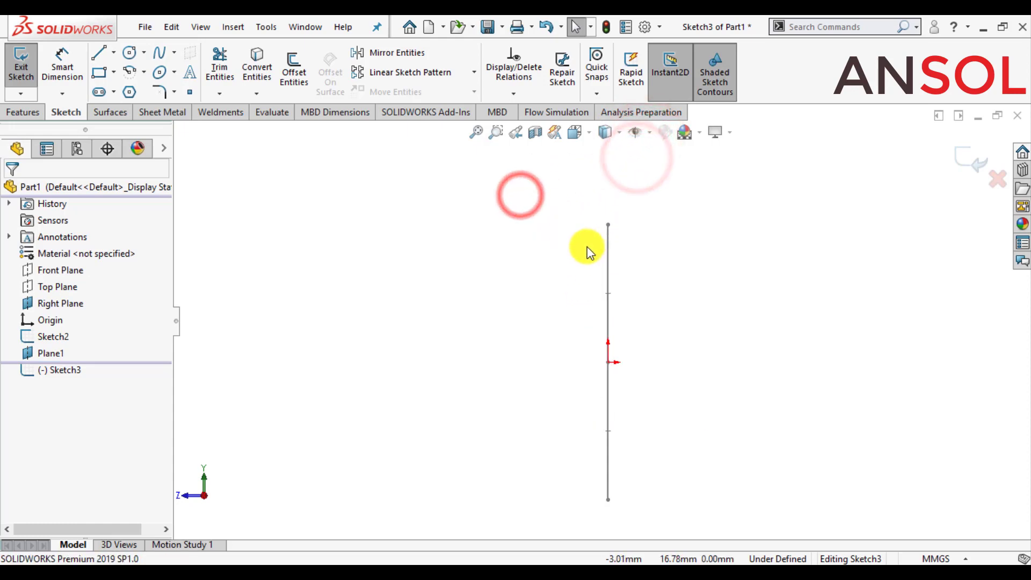
{"action": "left_click", "coordinate": [129, 52]}
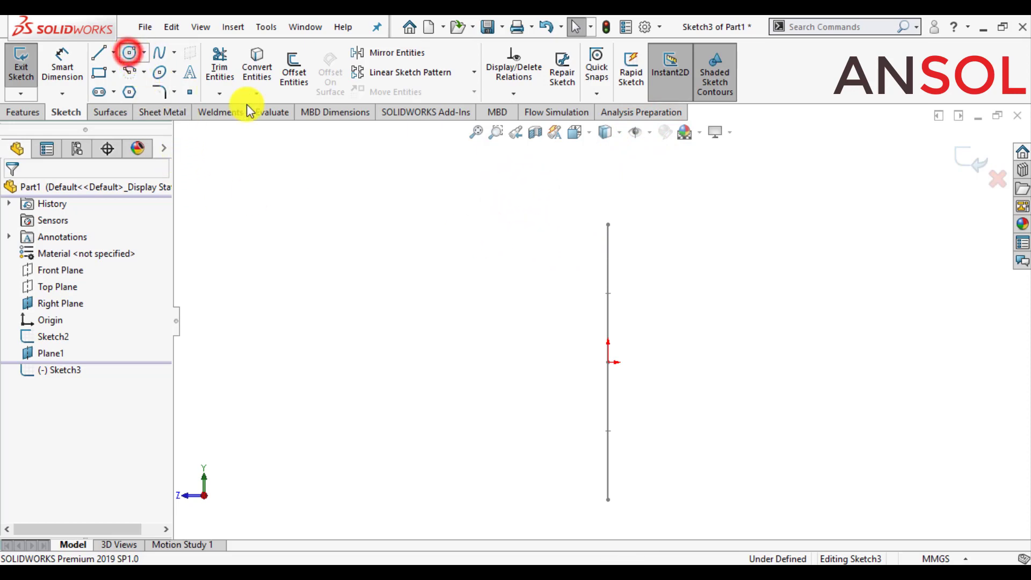
Step: Draw an inner and a larger outer circle, both centred on the path's top endpoint
{"action": "left_click", "coordinate": [608, 226]}
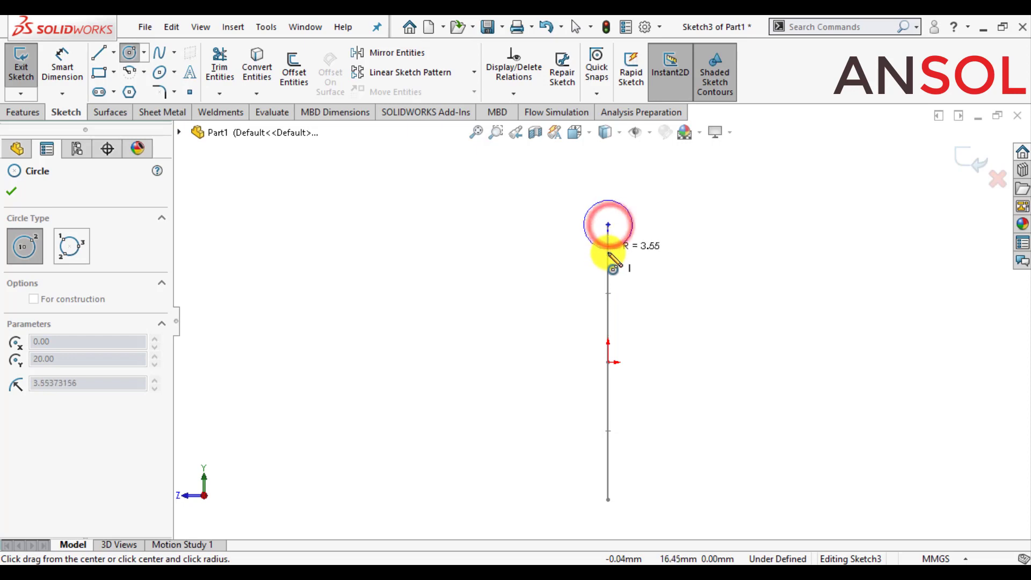
{"action": "left_click", "coordinate": [609, 254]}
{"action": "left_click", "coordinate": [608, 224]}
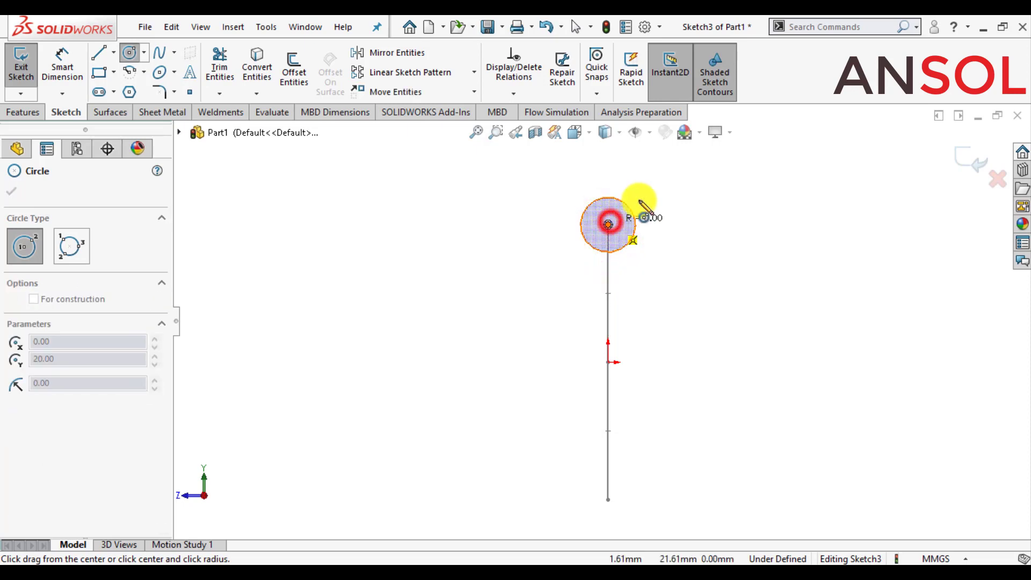
{"action": "left_click", "coordinate": [653, 200]}
{"action": "key", "text": "Escape"}
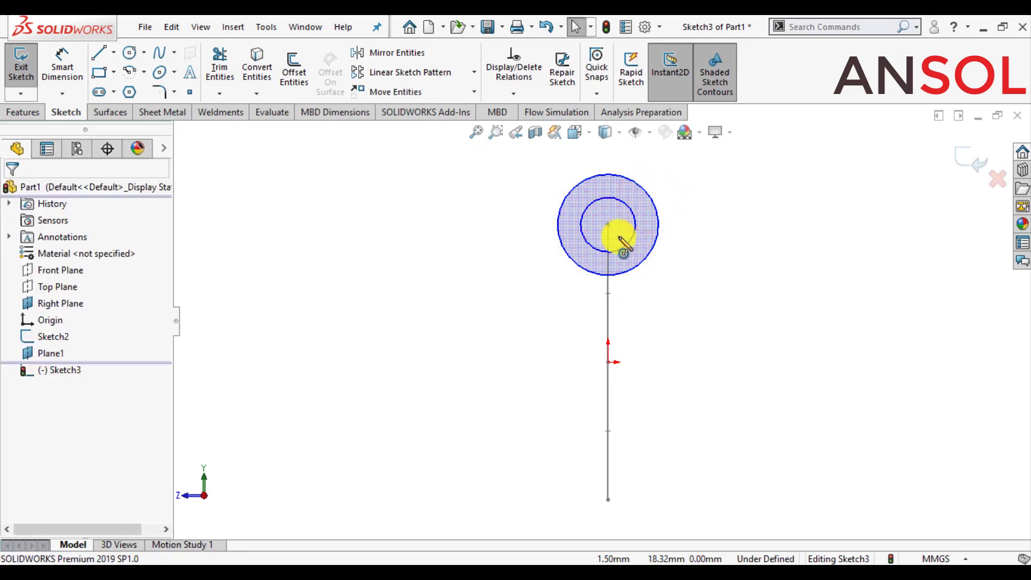
{"action": "middle_click_drag", "start_coordinate": [610, 276], "coordinate": [695, 298]}
{"action": "scroll", "coordinate": [695, 298], "scroll_direction": "down", "scroll_amount": 5}
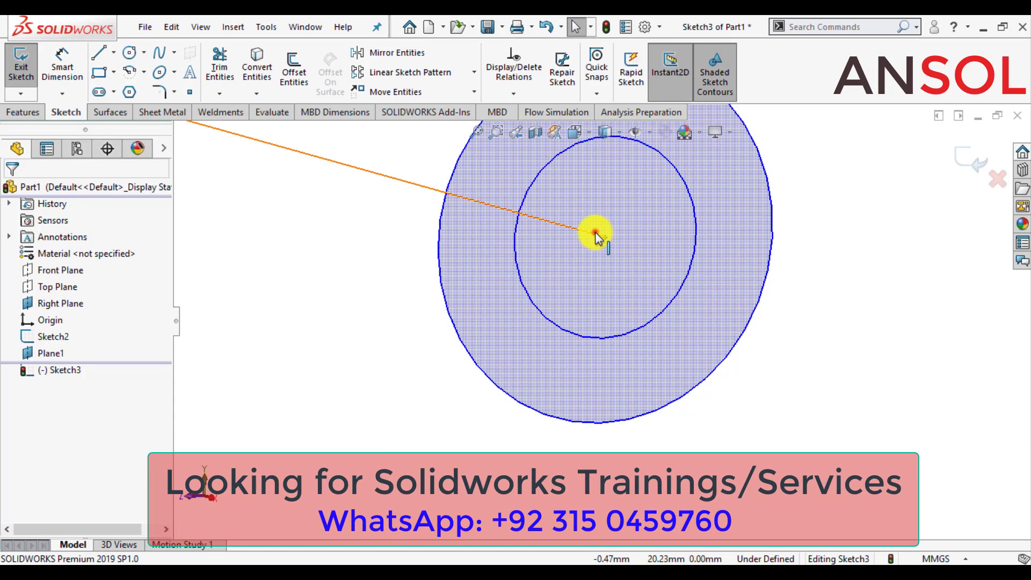
Step: Pierce-constrain the circles' shared centre to the path line Line2, then zoom to fit
{"action": "left_click", "coordinate": [595, 232]}
{"action": "left_click", "coordinate": [606, 239], "text": "ctrl"}
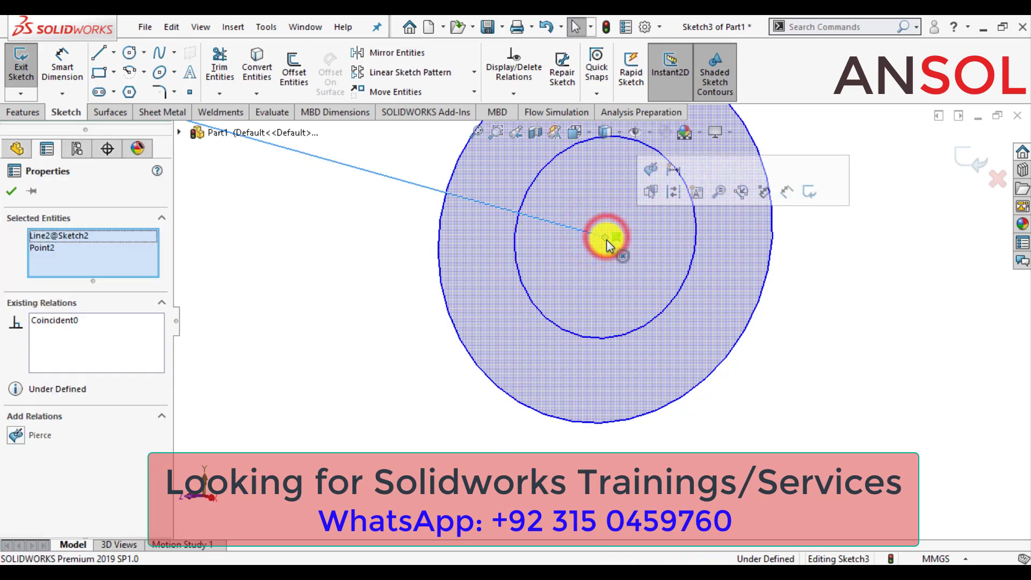
{"action": "left_click", "coordinate": [16, 437]}
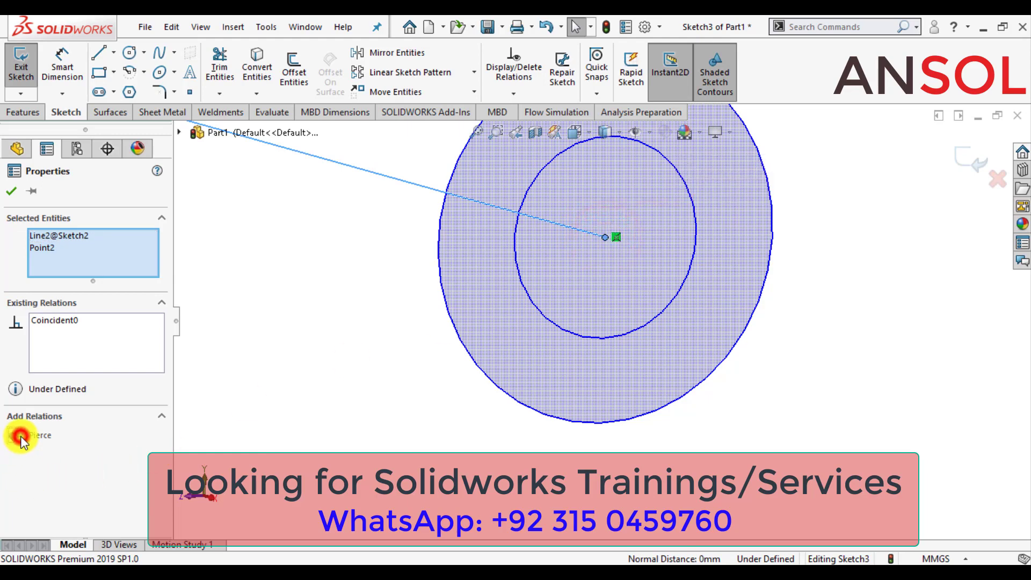
{"action": "left_click", "coordinate": [11, 191]}
{"action": "left_click", "coordinate": [306, 346]}
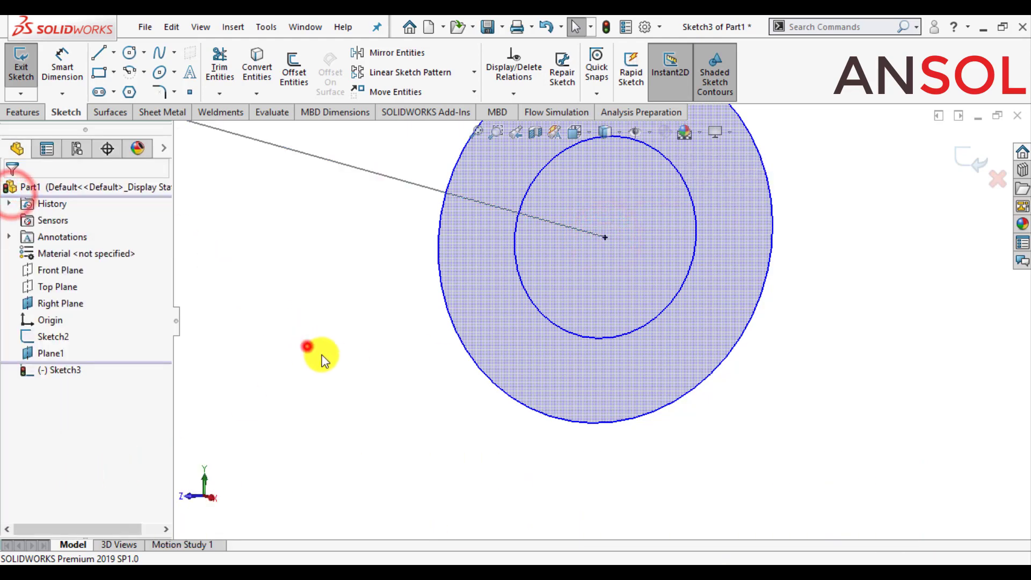
{"action": "key", "text": "f"}
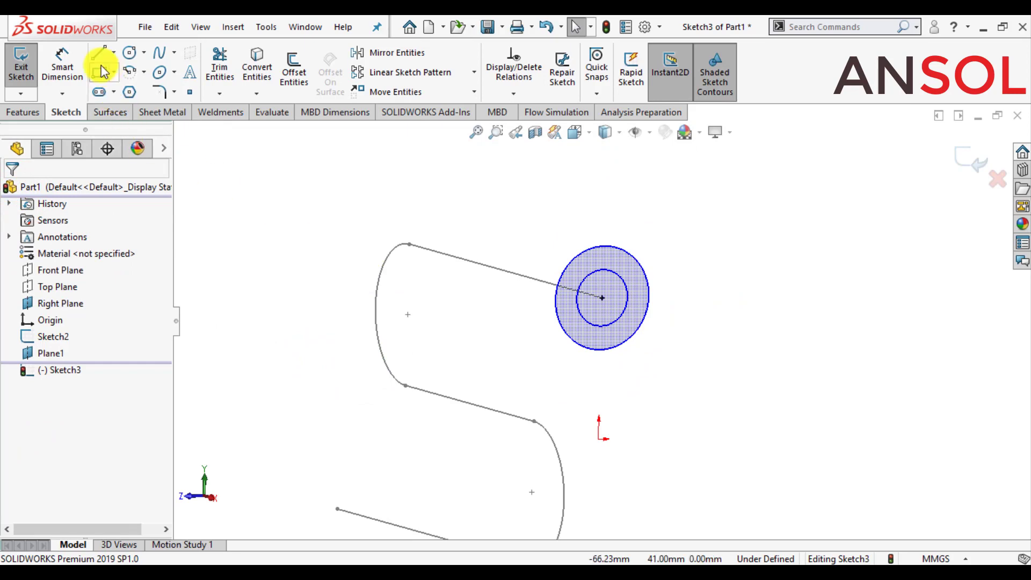
{"action": "left_click", "coordinate": [61, 68]}
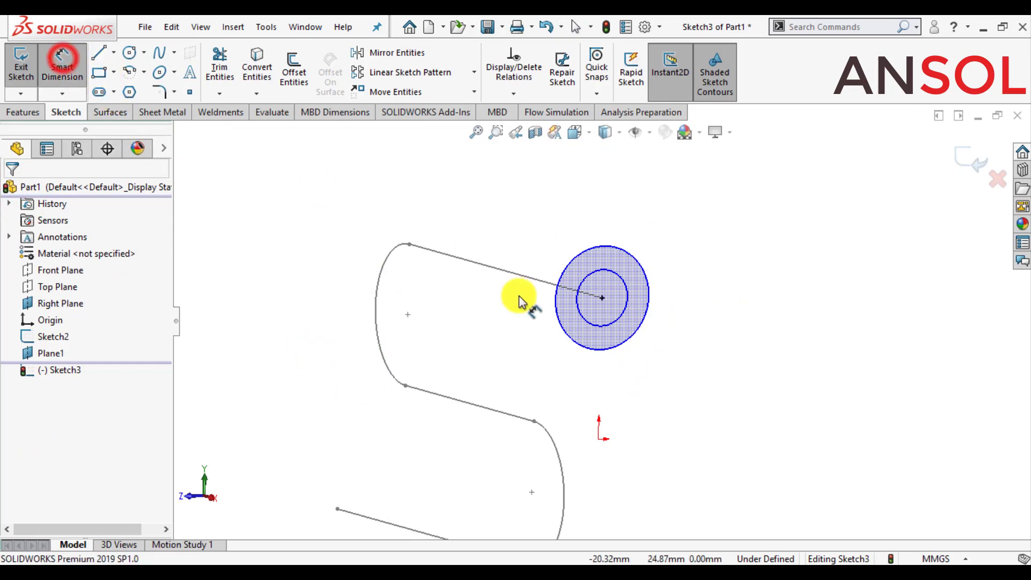
Step: Give the inner circle a 3 mm and the outer circle a 5 mm diameter dimension
{"action": "left_click", "coordinate": [616, 278]}
{"action": "left_click", "coordinate": [712, 228]}
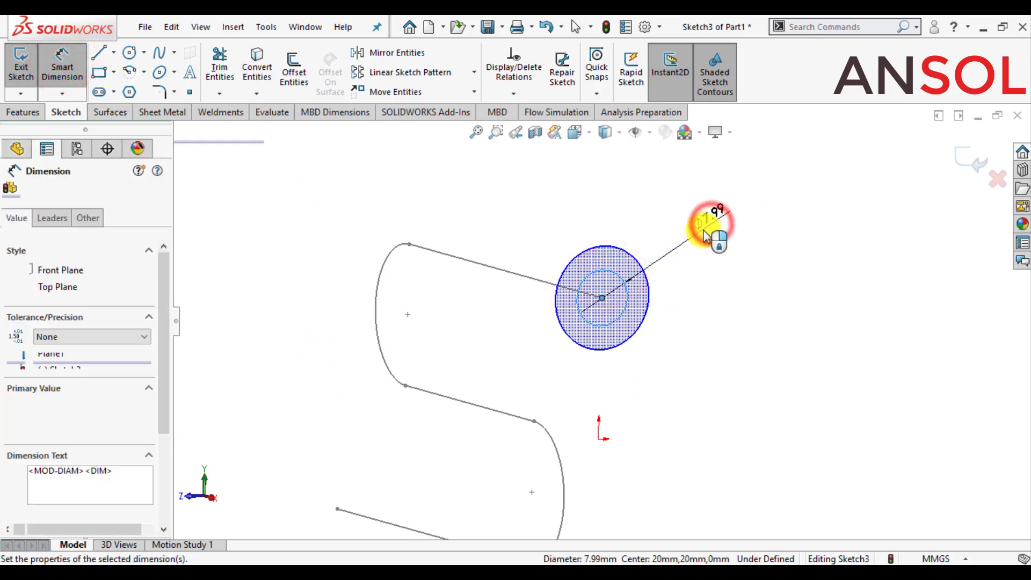
{"action": "type", "text": "3"}
{"action": "key", "text": "Return"}
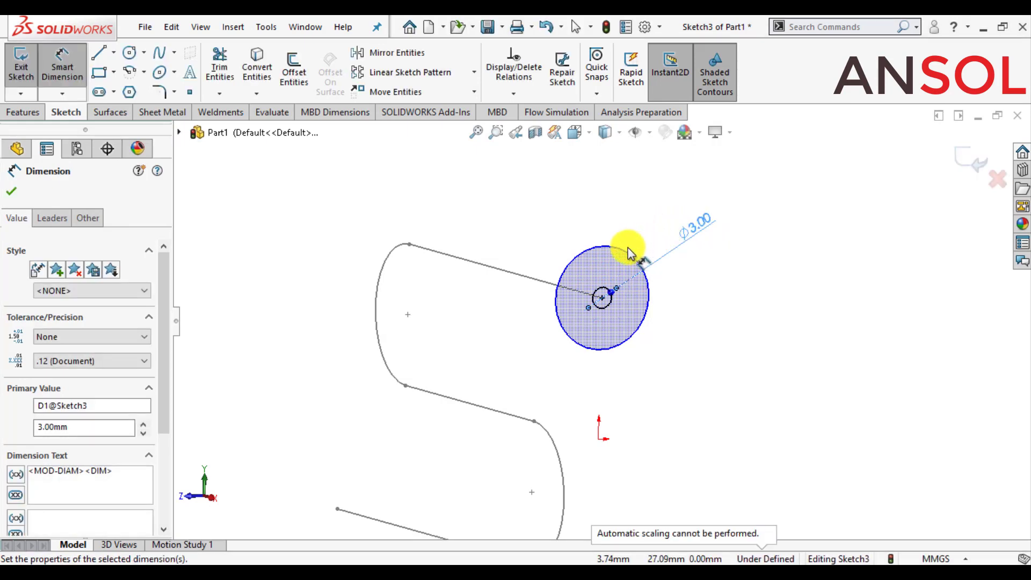
{"action": "left_click", "coordinate": [627, 244]}
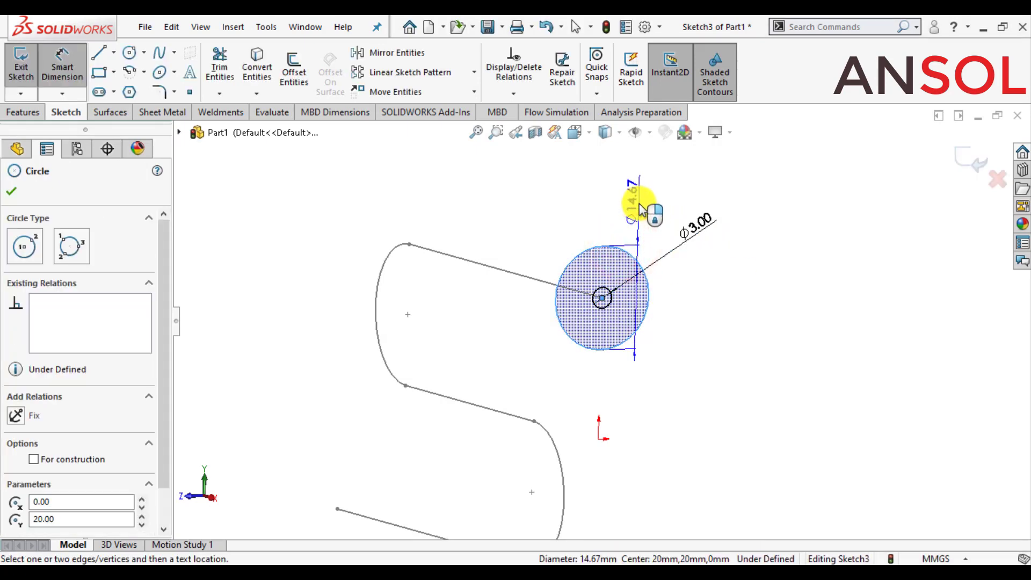
{"action": "left_click", "coordinate": [639, 208]}
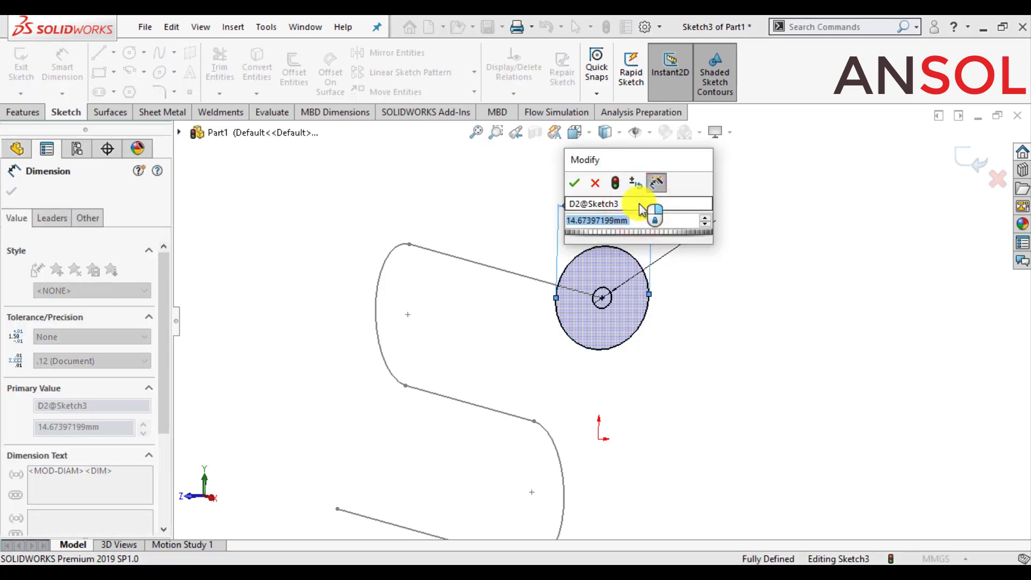
{"action": "type", "text": "5"}
{"action": "key", "text": "Return"}
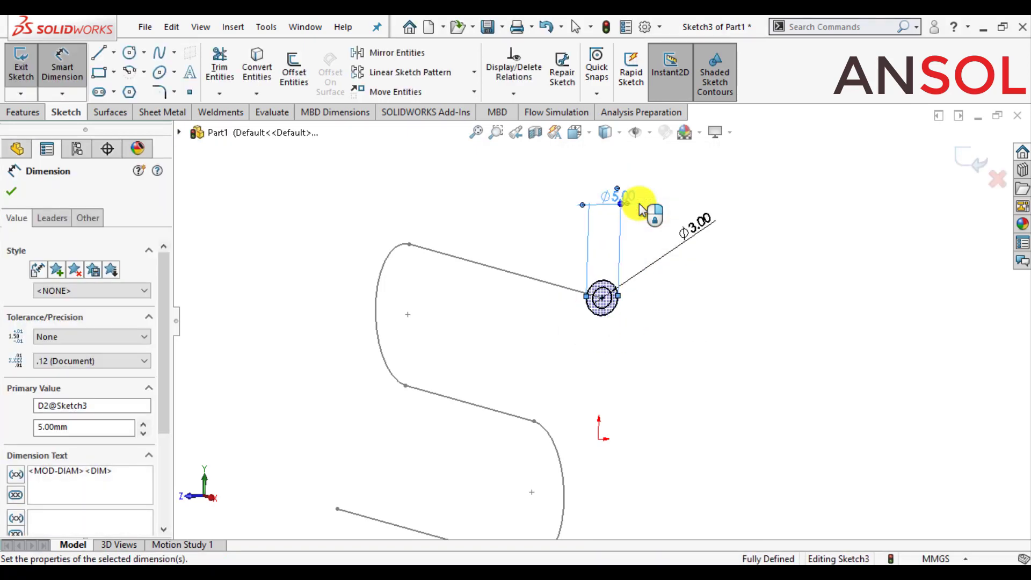
{"action": "left_click", "coordinate": [9, 194]}
{"action": "key", "text": "f"}
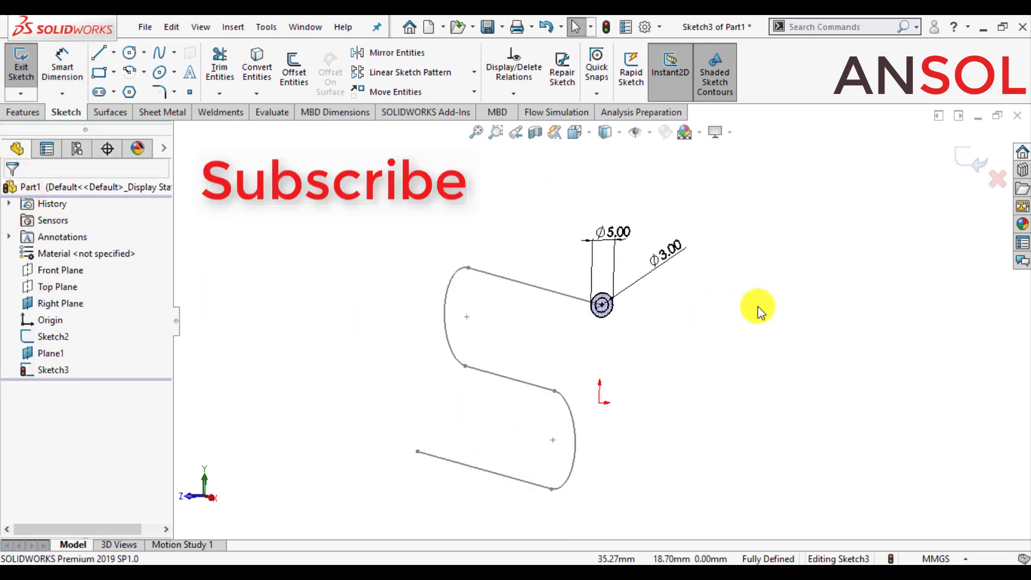
Step: Exit Sketch3 and orbit the model to view the path in 3D
{"action": "left_click", "coordinate": [971, 157]}
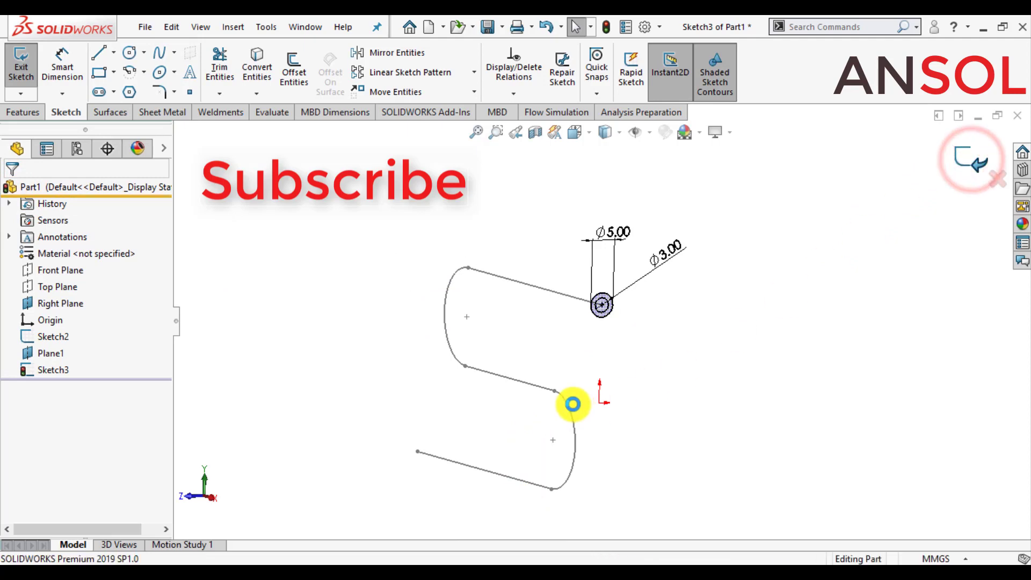
{"action": "middle_click_drag", "start_coordinate": [352, 349], "coordinate": [437, 380]}
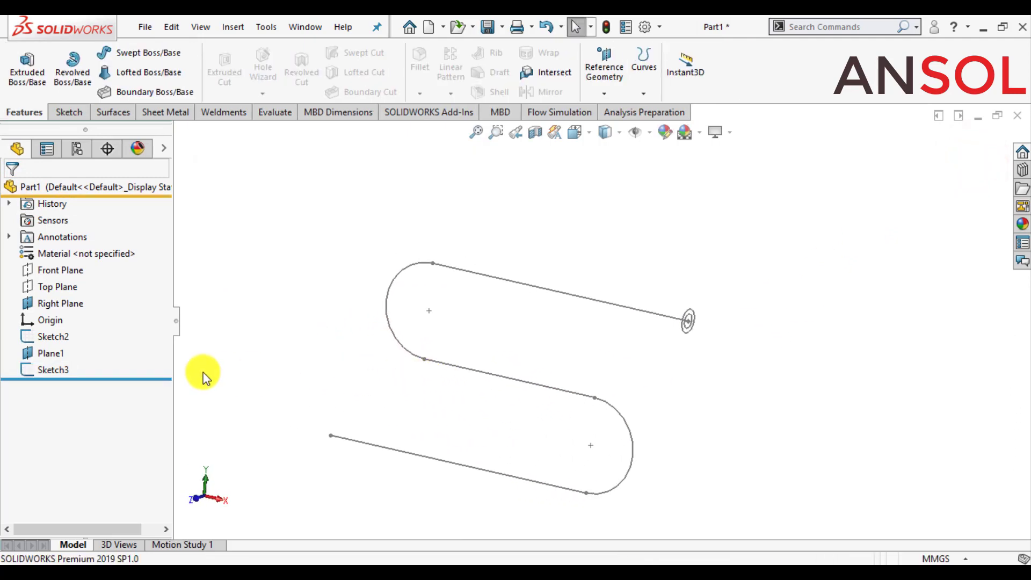
{"action": "left_click", "coordinate": [337, 366]}
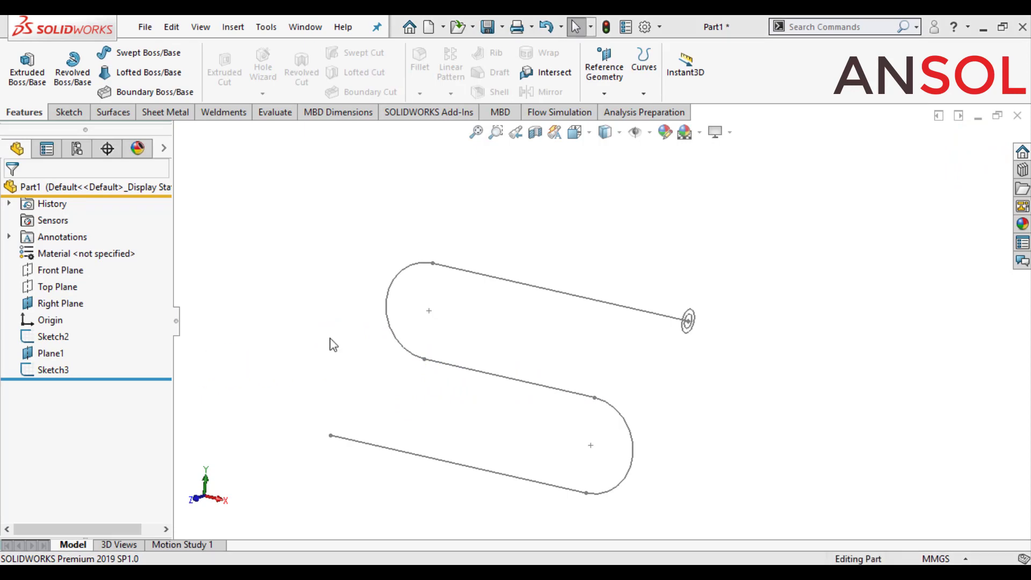
Step: Reopen Sketch3, change the outer diameter from 5 to 10, and edit the Ø3 dimension
{"action": "left_click", "coordinate": [38, 370]}
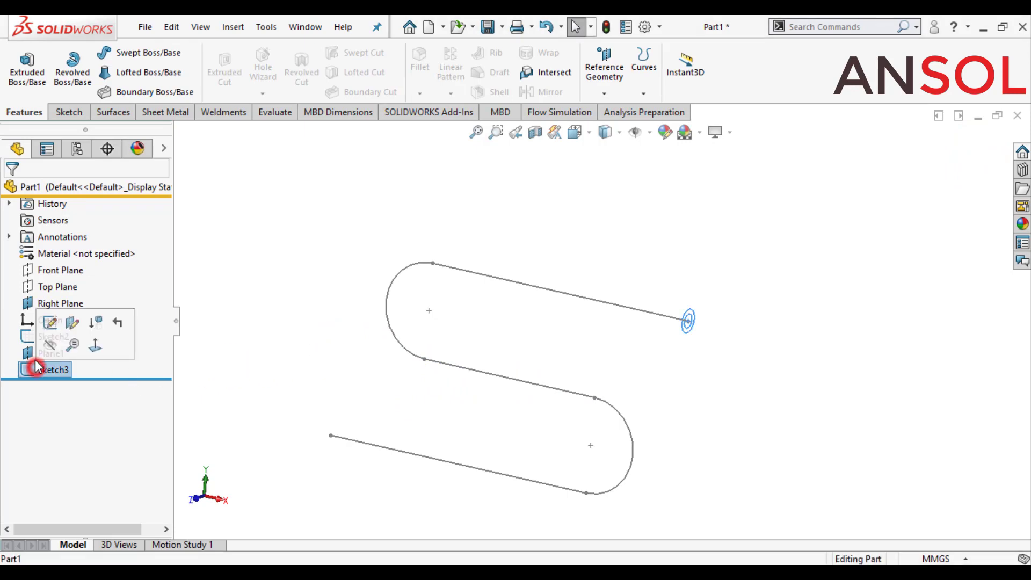
{"action": "left_click", "coordinate": [50, 321]}
{"action": "left_click", "coordinate": [700, 257]}
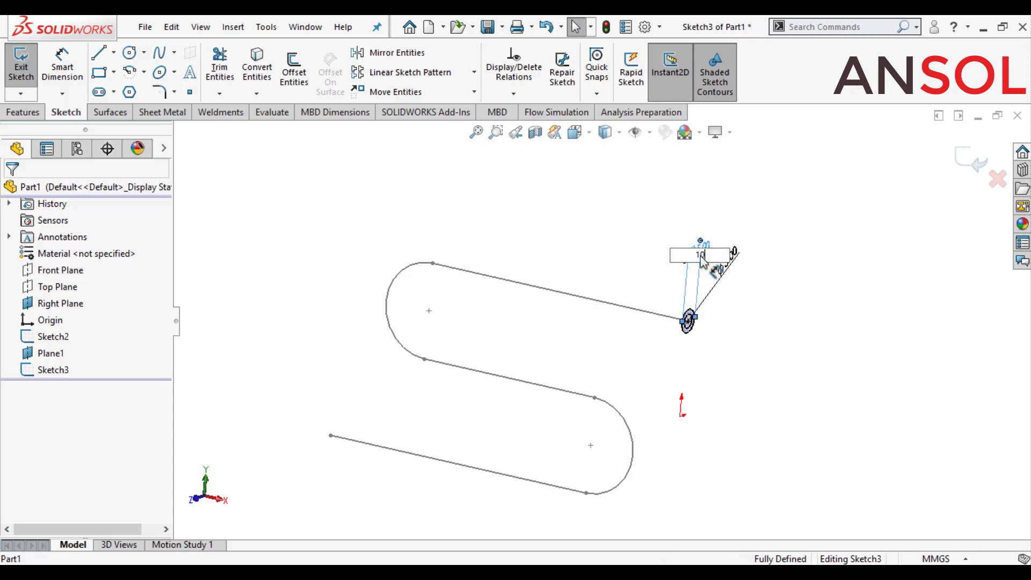
{"action": "key", "text": "Return"}
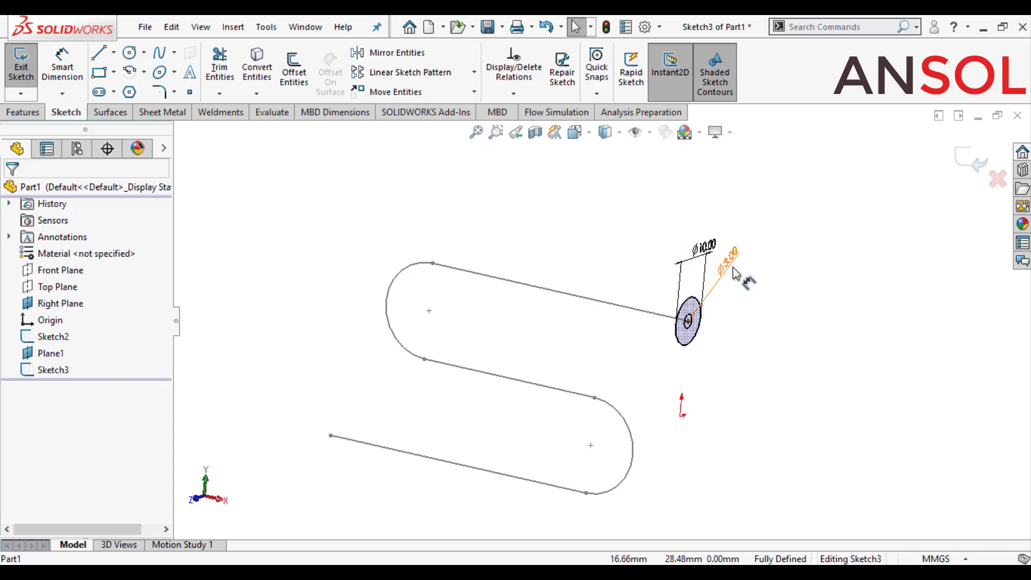
{"action": "double_click", "coordinate": [729, 267]}
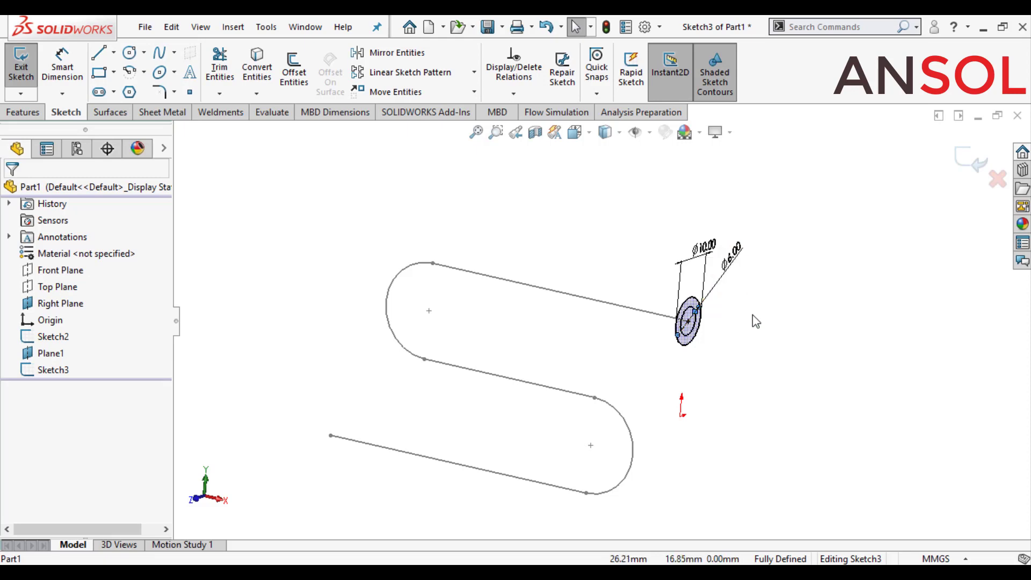
Step: Switch to the Front view and exit the profile sketch Sketch3
{"action": "left_click", "coordinate": [822, 262]}
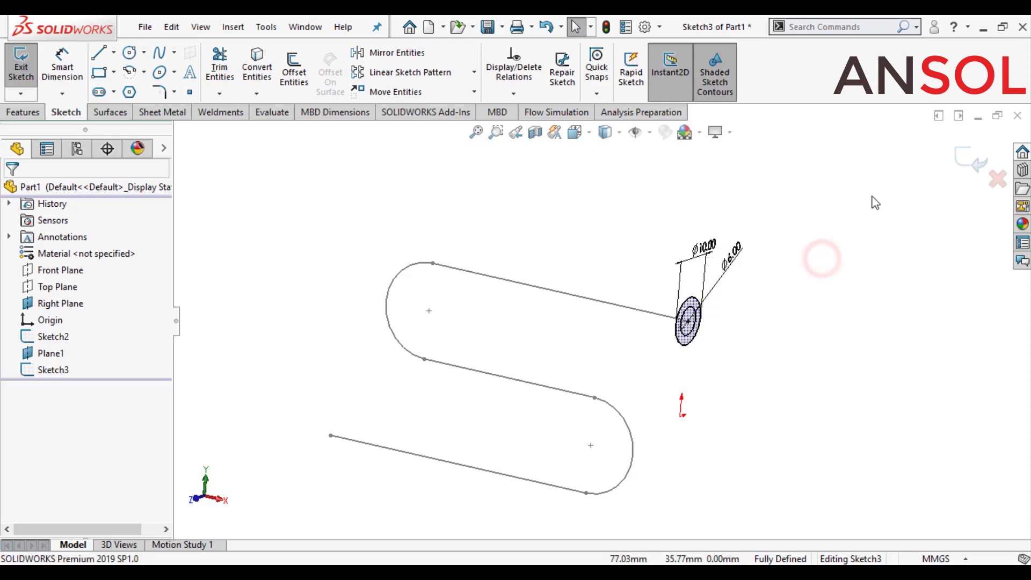
{"action": "left_click", "coordinate": [590, 134]}
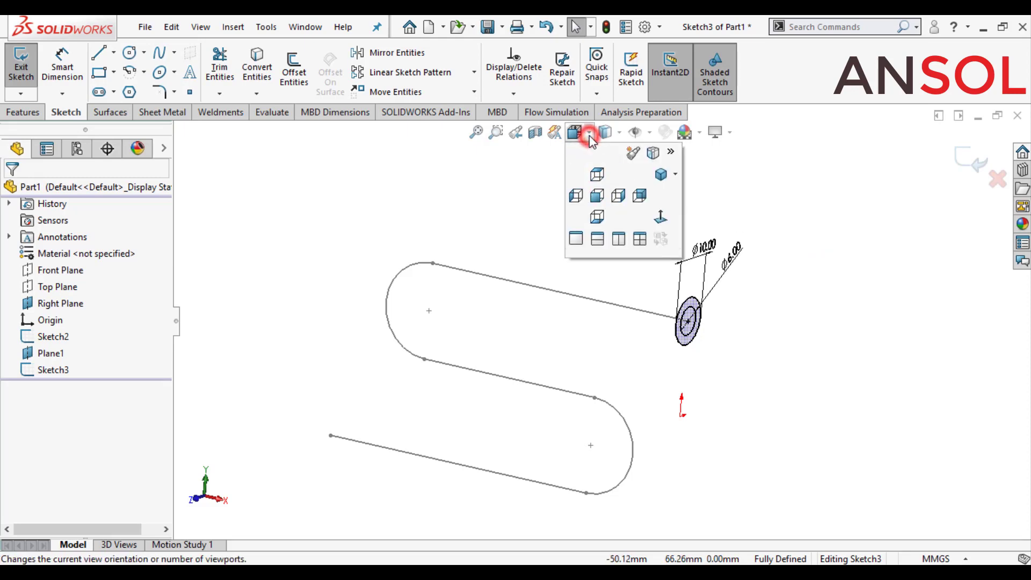
{"action": "left_click", "coordinate": [602, 199]}
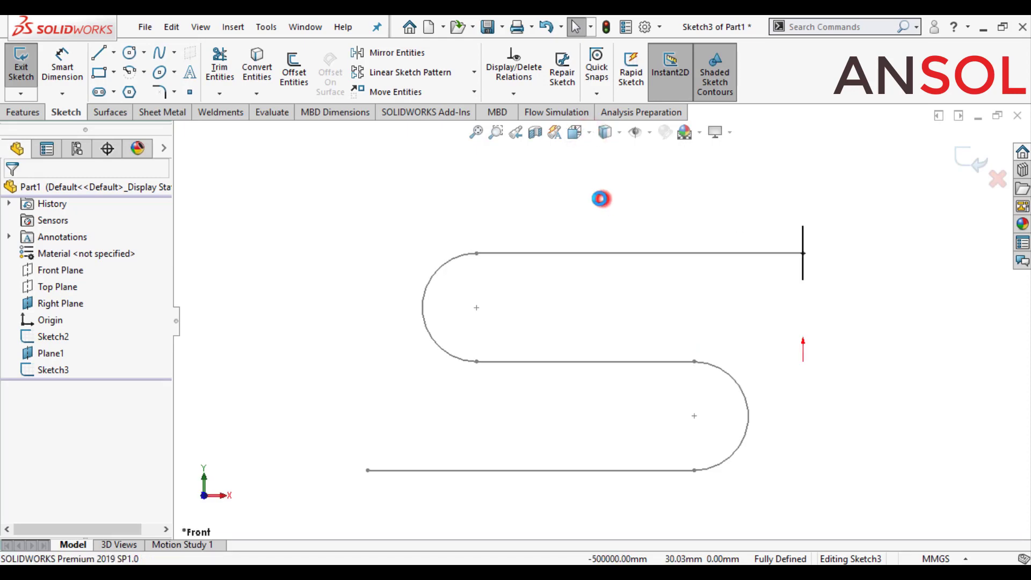
{"action": "left_click", "coordinate": [968, 160]}
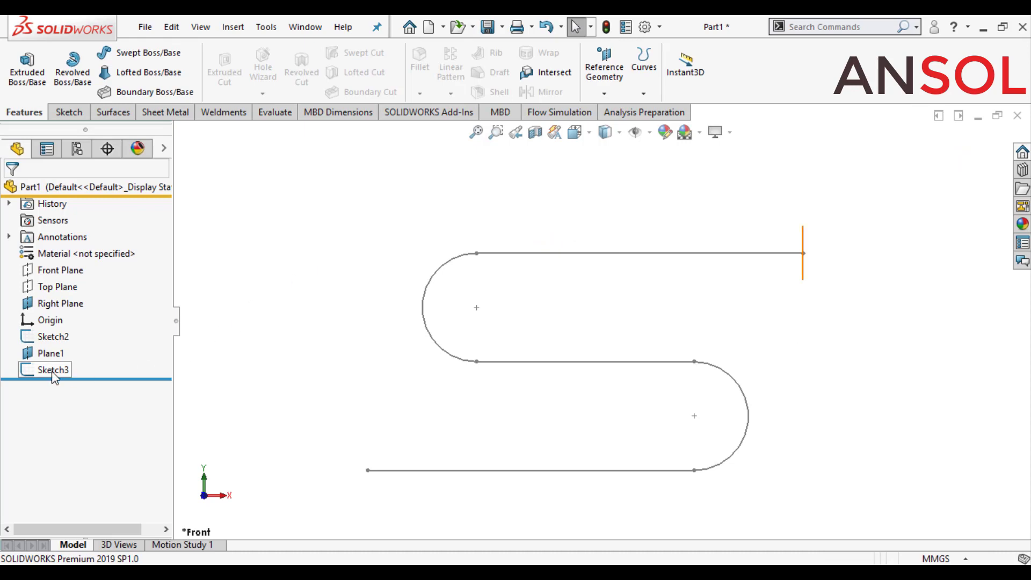
Step: Check Sketch2's R10, 60 and 40 dimensions without changes, then orbit slightly
{"action": "left_click", "coordinate": [53, 336]}
{"action": "left_click", "coordinate": [54, 291]}
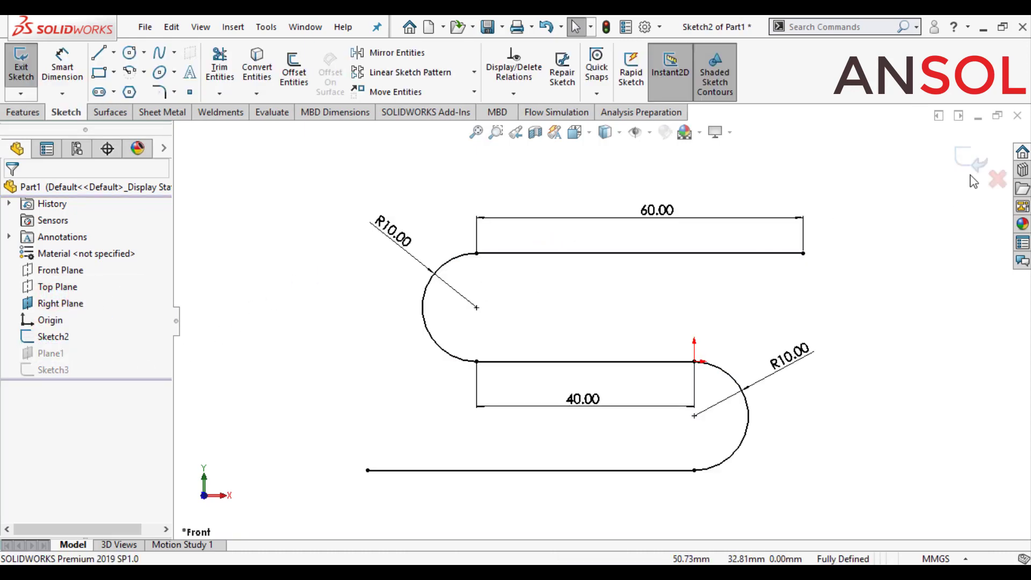
{"action": "left_click", "coordinate": [973, 163]}
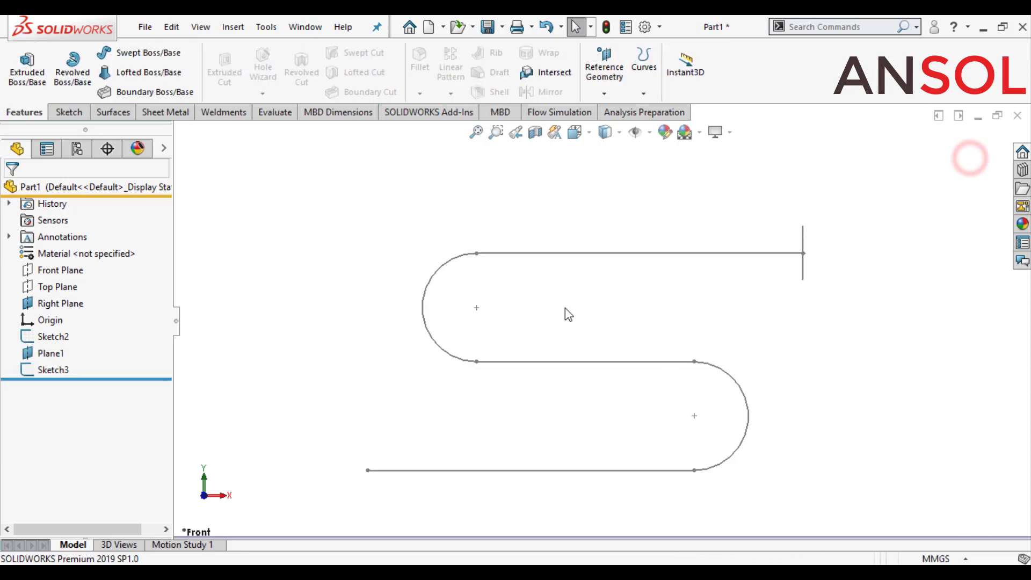
{"action": "middle_click_drag", "start_coordinate": [564, 316], "coordinate": [554, 336]}
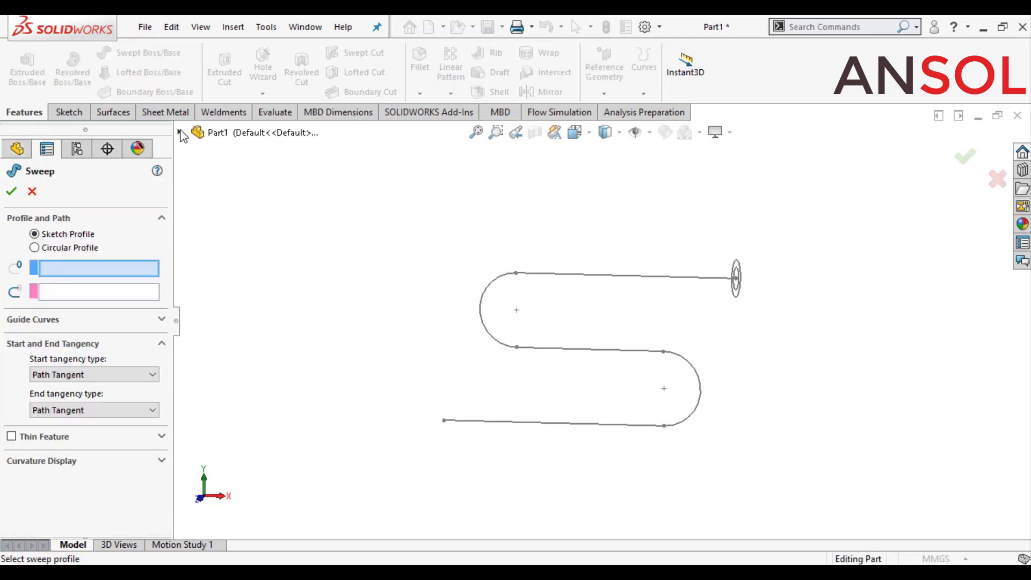
Step: Sweep the Sketch3 rings along Sketch2 to create Sweep1, then orbit to inspect it
{"action": "left_click", "coordinate": [181, 132]}
{"action": "left_click", "coordinate": [229, 317]}
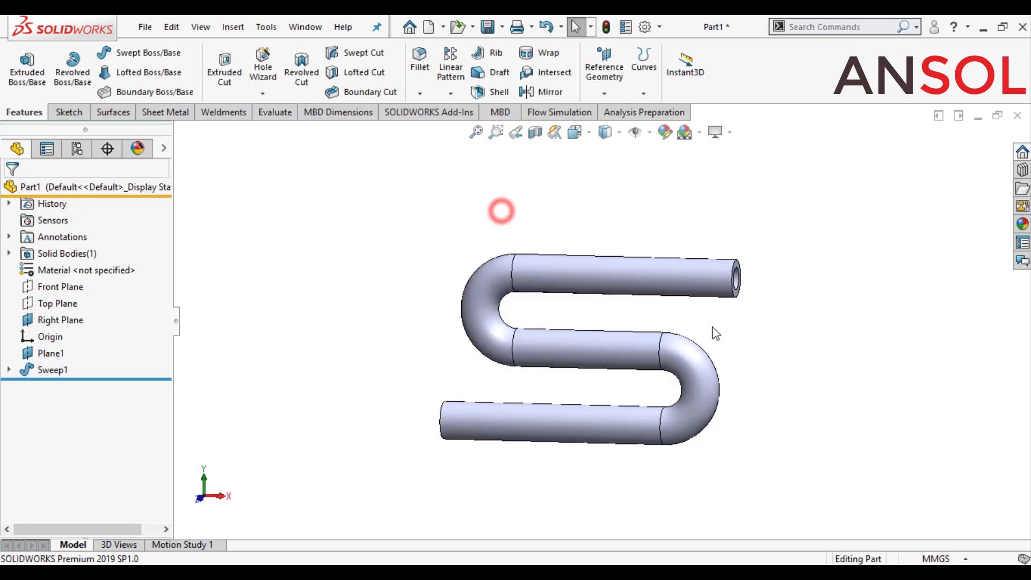
{"action": "mouse_move", "coordinate": [716, 333]}
{"action": "middle_mouse_down"}
{"action": "mouse_move", "coordinate": [301, 255]}
{"action": "mouse_move", "coordinate": [338, 260]}
{"action": "mouse_move", "coordinate": [482, 393]}
{"action": "mouse_move", "coordinate": [661, 301]}
{"action": "mouse_move", "coordinate": [515, 293]}
{"action": "mouse_move", "coordinate": [472, 346]}
{"action": "mouse_move", "coordinate": [499, 445]}
{"action": "mouse_move", "coordinate": [645, 264]}
{"action": "mouse_move", "coordinate": [807, 188]}
{"action": "mouse_move", "coordinate": [903, 410]}
{"action": "mouse_move", "coordinate": [954, 378]}
{"action": "mouse_move", "coordinate": [698, 199]}
{"action": "middle_mouse_up"}
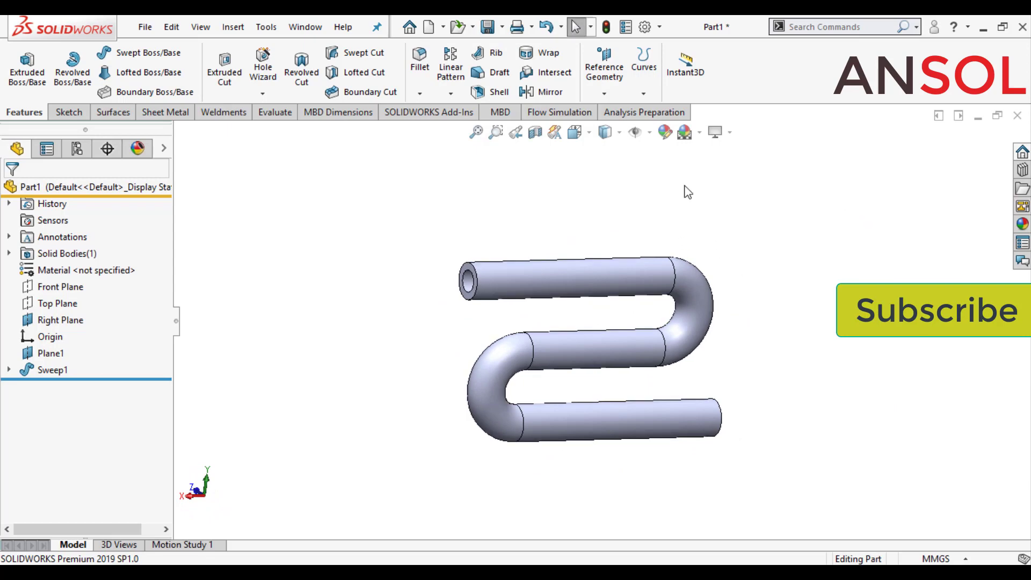
Step: Colour the pipe yellow and switch to the isometric view
{"action": "left_click", "coordinate": [665, 132]}
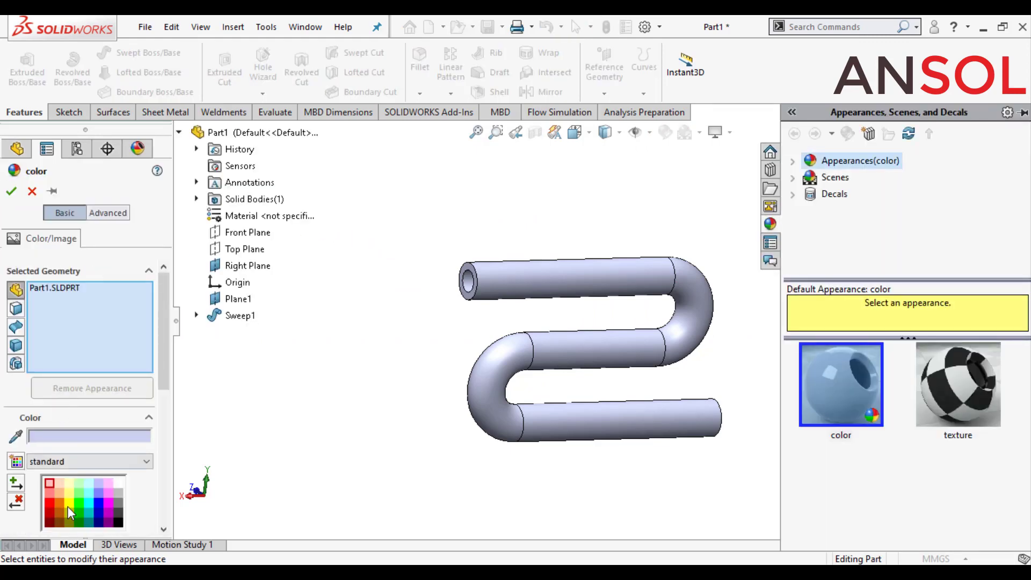
{"action": "left_click", "coordinate": [69, 504]}
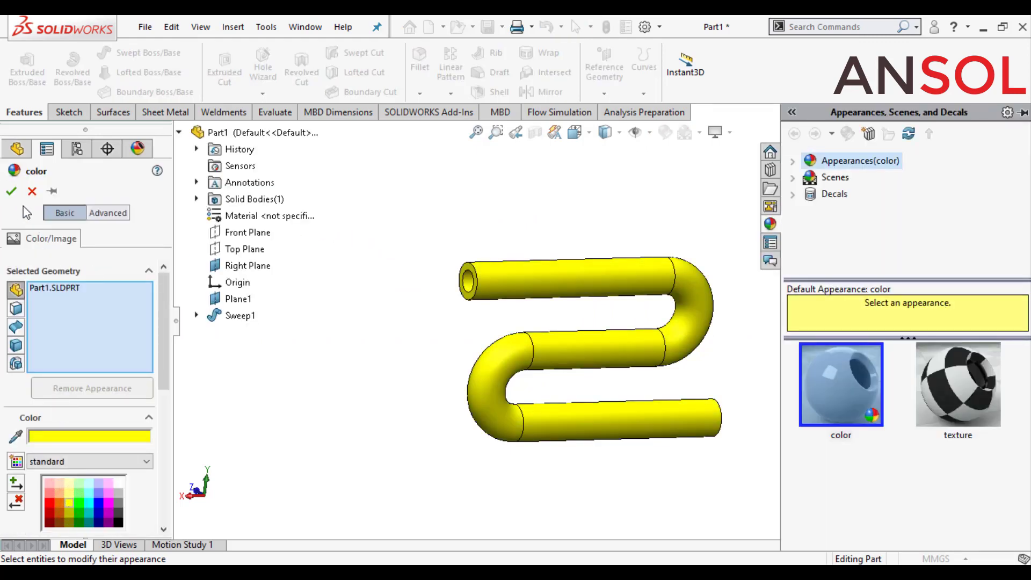
{"action": "left_click", "coordinate": [12, 191]}
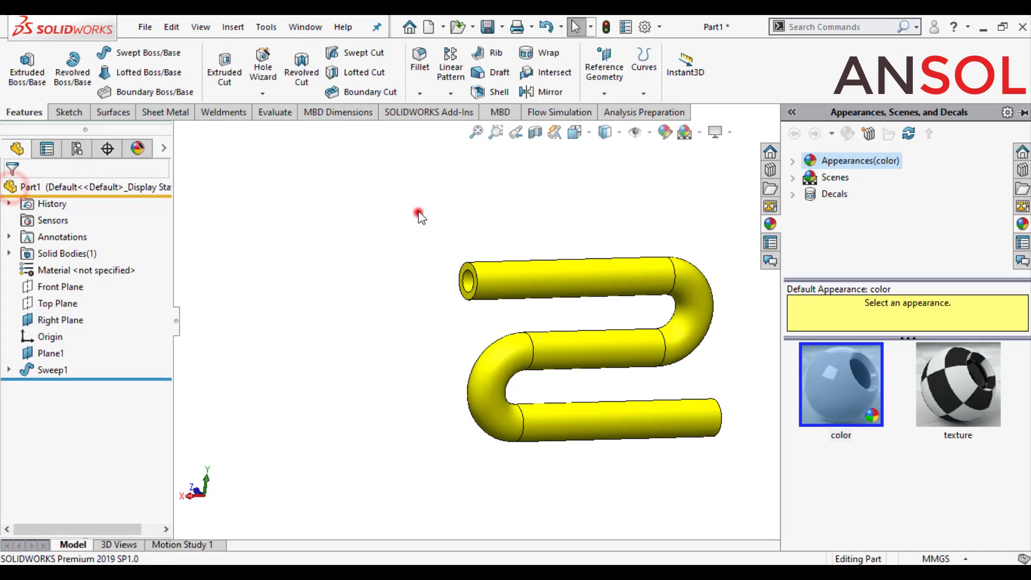
{"action": "middle_click_drag", "start_coordinate": [418, 212], "coordinate": [436, 263]}
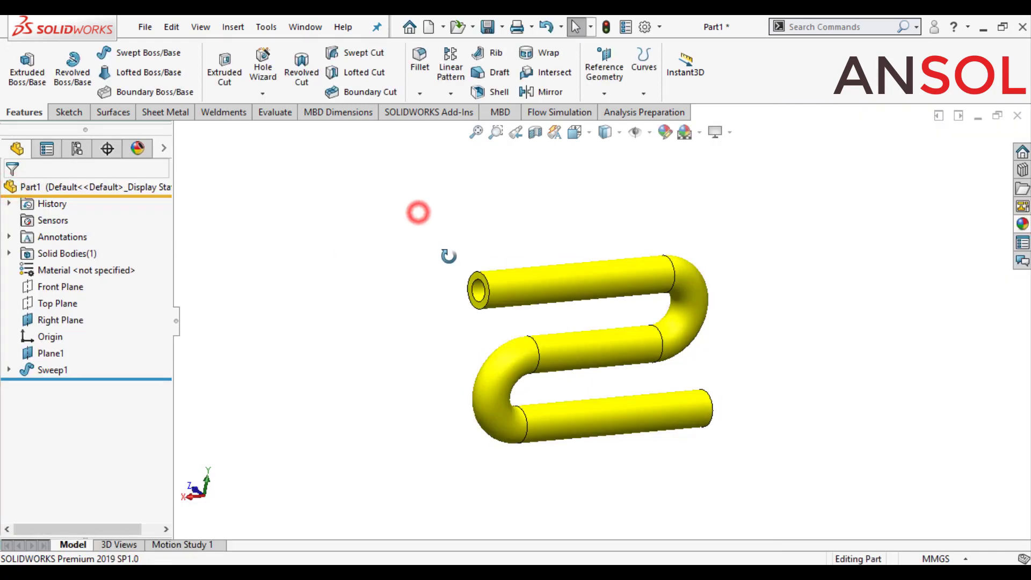
{"action": "left_click", "coordinate": [588, 133]}
{"action": "left_click", "coordinate": [660, 173]}
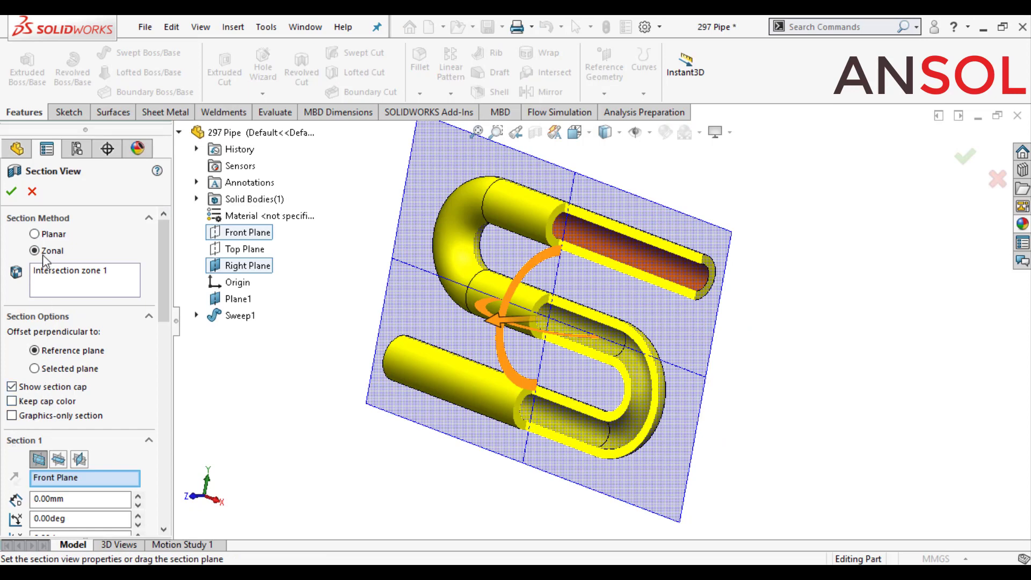
Step: Set Section 2 to the Right Plane at a −19 mm offset and confirm the section view
{"action": "scroll", "coordinate": [85, 344], "scroll_direction": "down", "scroll_amount": 5}
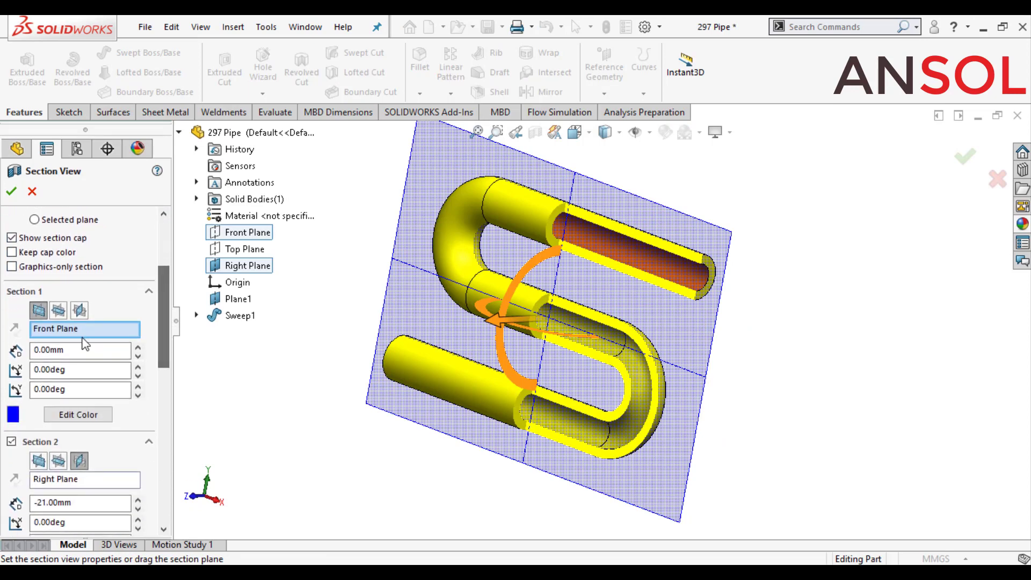
{"action": "left_click", "coordinate": [80, 330]}
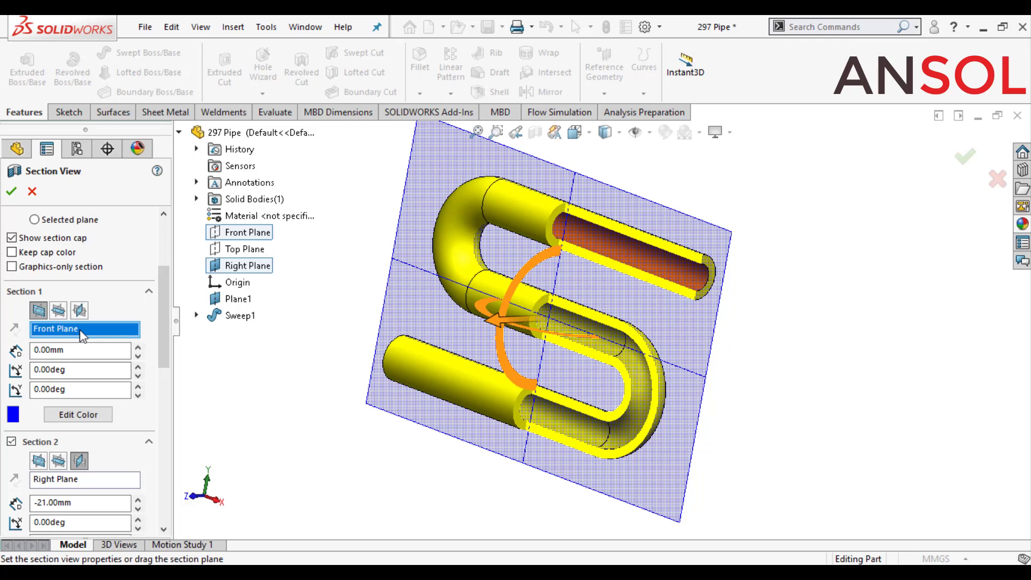
{"action": "left_click", "coordinate": [11, 442]}
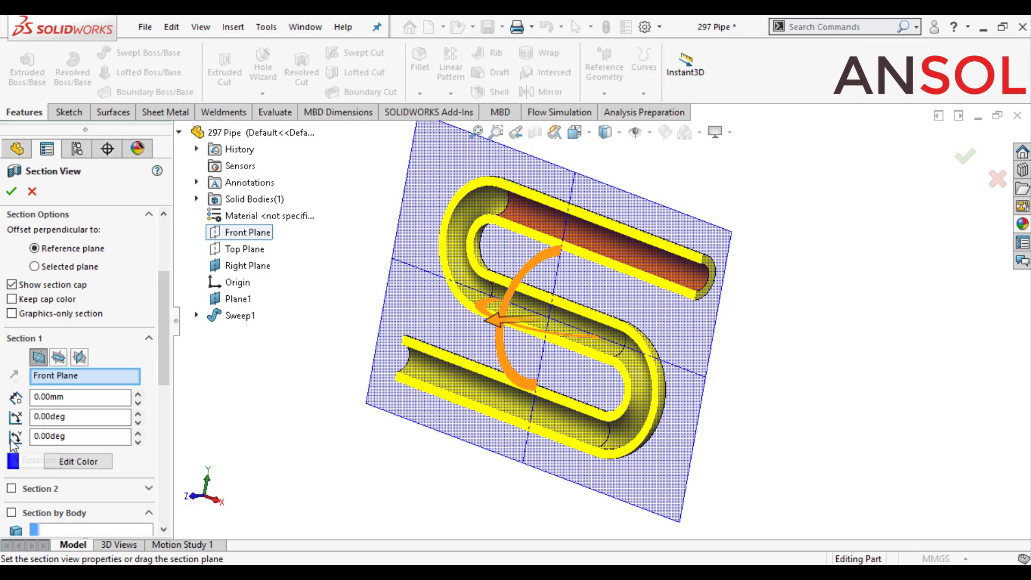
{"action": "scroll", "coordinate": [64, 386], "scroll_direction": "down", "scroll_amount": 3}
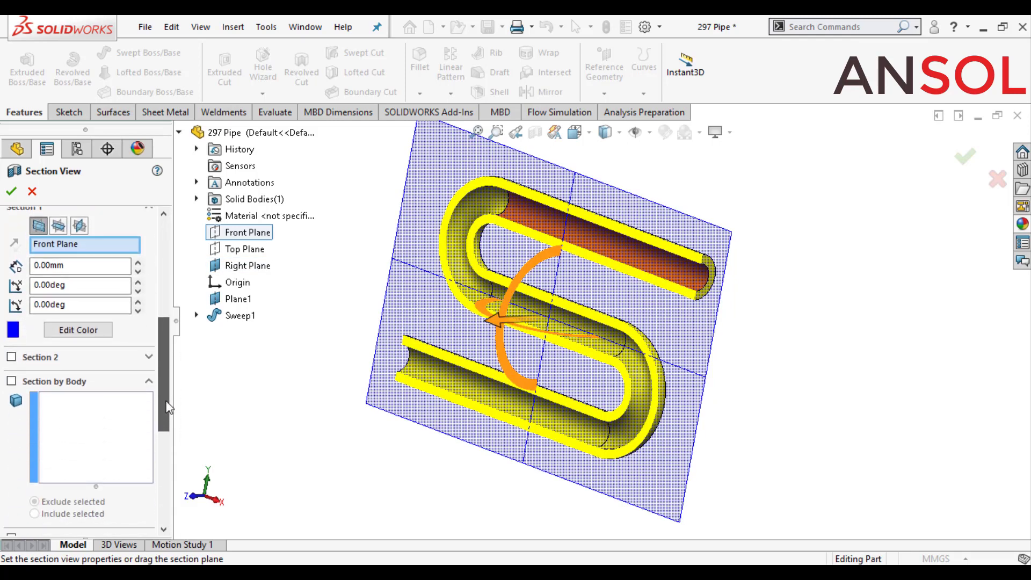
{"action": "left_click", "coordinate": [12, 355]}
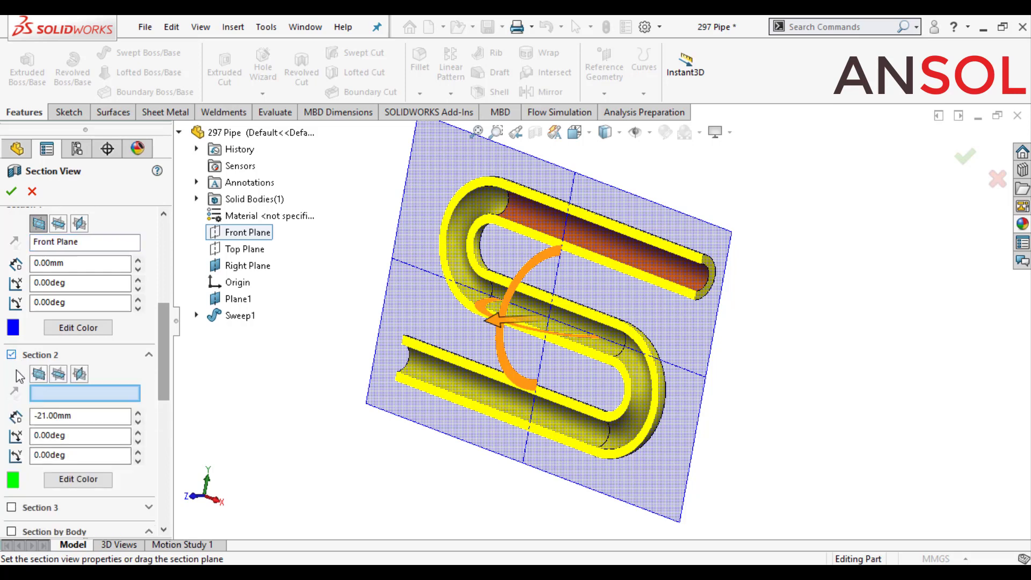
{"action": "left_click", "coordinate": [247, 266]}
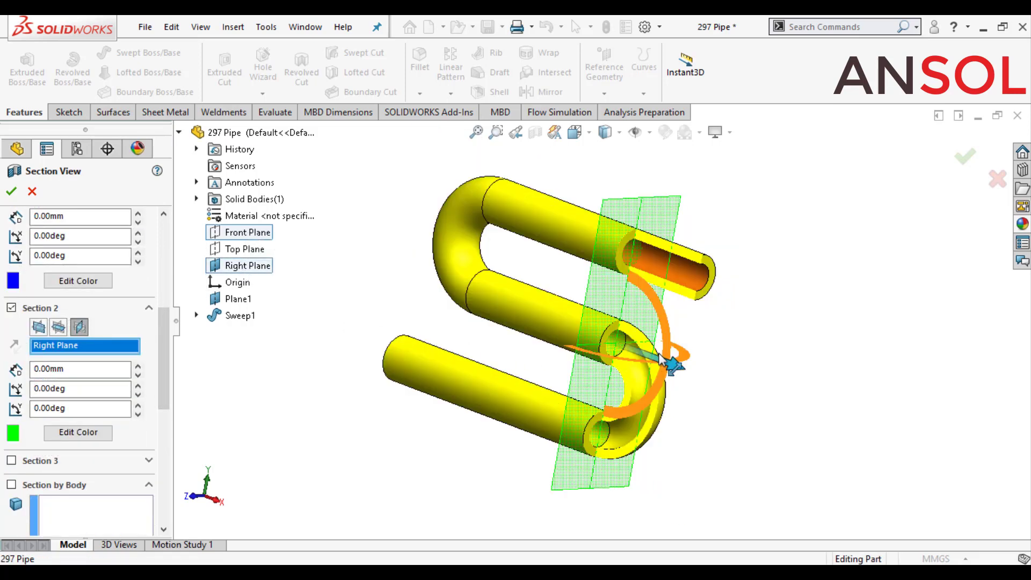
{"action": "left_click_drag", "start_coordinate": [670, 369], "coordinate": [593, 368]}
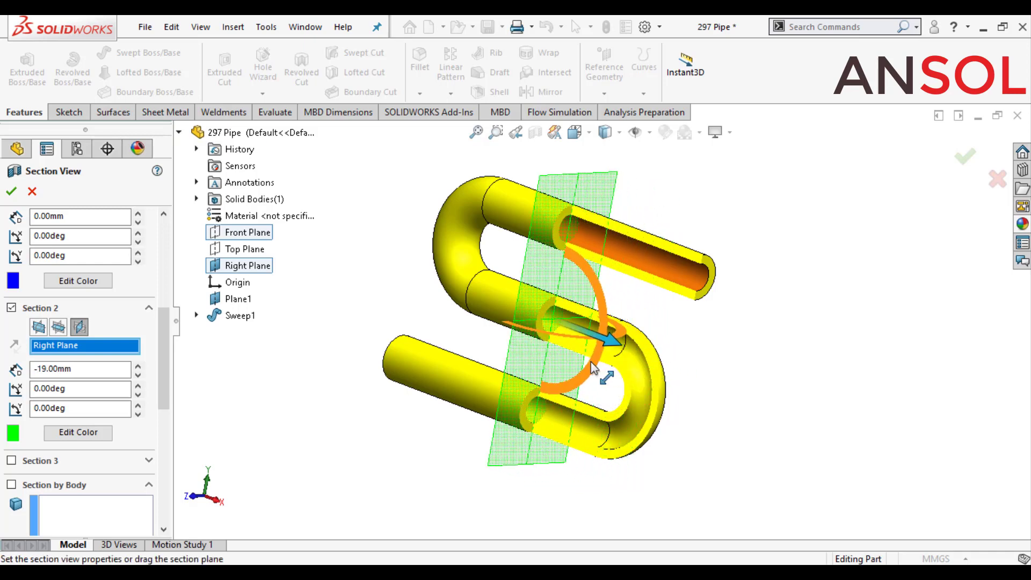
{"action": "left_click", "coordinate": [11, 192]}
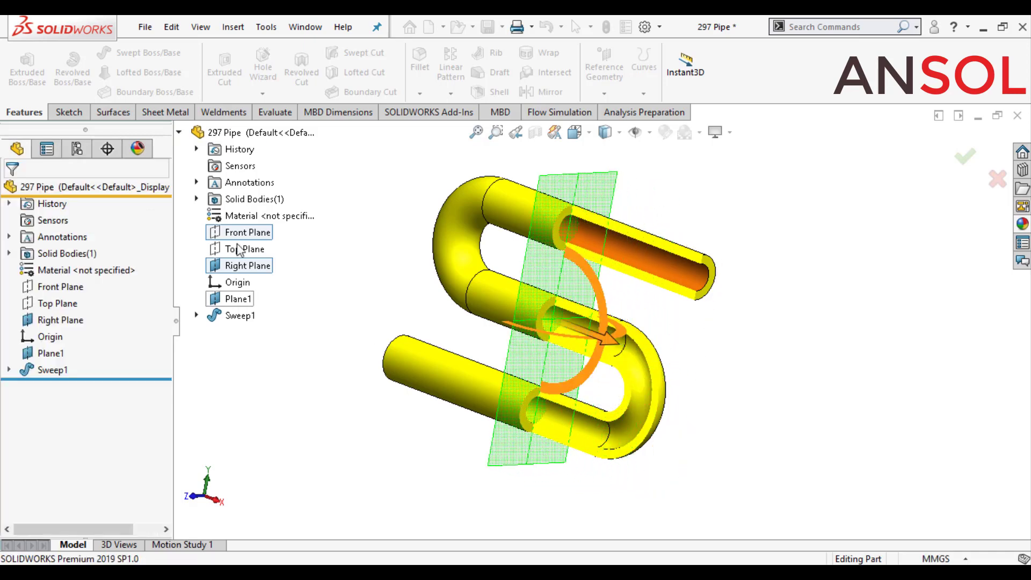
{"action": "mouse_move", "coordinate": [375, 301]}
{"action": "middle_mouse_down"}
{"action": "mouse_move", "coordinate": [440, 307]}
{"action": "mouse_move", "coordinate": [386, 279]}
{"action": "mouse_move", "coordinate": [492, 283]}
{"action": "mouse_move", "coordinate": [501, 313]}
{"action": "mouse_move", "coordinate": [458, 357]}
{"action": "mouse_move", "coordinate": [421, 353]}
{"action": "mouse_move", "coordinate": [392, 322]}
{"action": "mouse_move", "coordinate": [401, 367]}
{"action": "mouse_move", "coordinate": [421, 354]}
{"action": "mouse_move", "coordinate": [414, 362]}
{"action": "middle_mouse_up"}
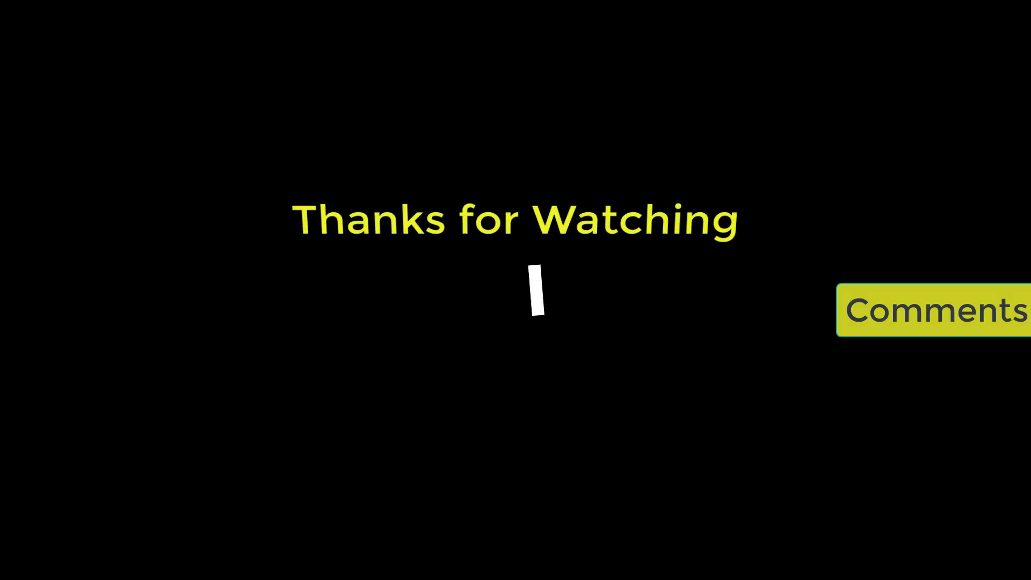